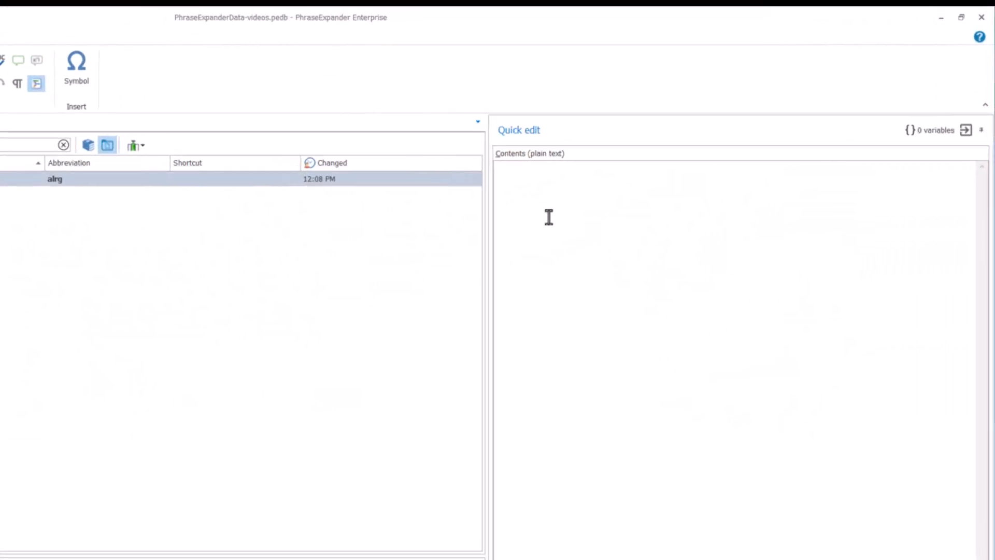
# Enter "The patient is allergic to sulfa/thiazides/moxil" as the contents of the alrg template
pyautogui.write('The patient i')
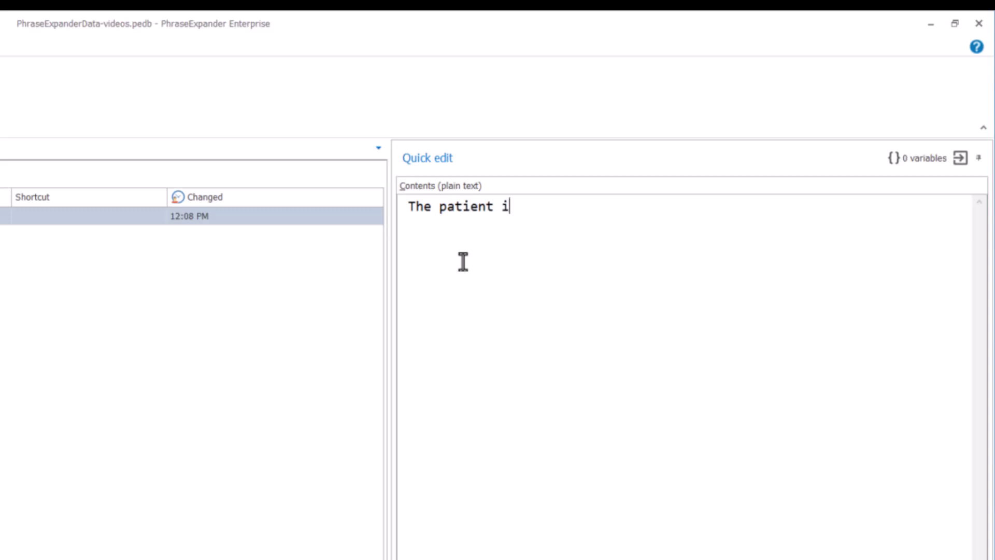
pyautogui.write('s allergic to ')
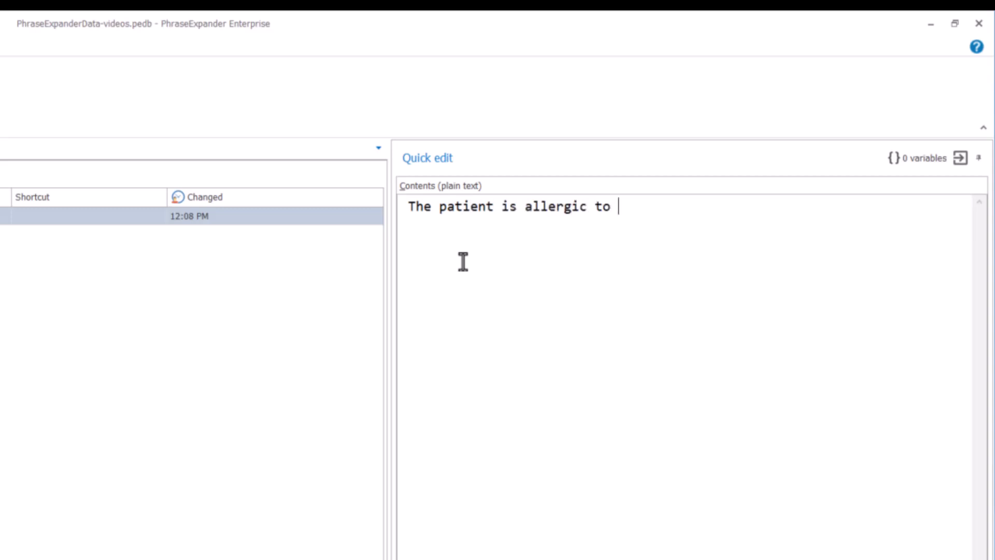
pyautogui.write('sulfa/thiazides')
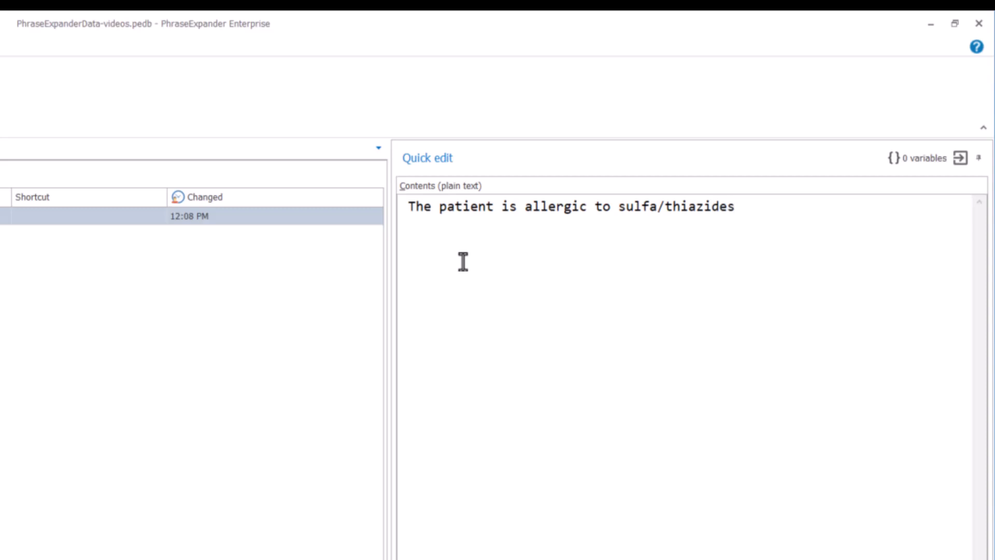
pyautogui.write('/moxil')
# Start a new fill-in variable from the text "sulfa/thiazides/moxil" in the template contents
pyautogui.hotkey('shift', 'Left')
pyautogui.hotkey('shift', 'Left')
pyautogui.hotkey('shift', 'Left')
pyautogui.hotkey('shift', 'Left')
pyautogui.hotkey('shift', 'Left')
pyautogui.hotkey('shift', 'Left')
pyautogui.hotkey('shift', 'Left')
pyautogui.hotkey('shift', 'Left')
pyautogui.hotkey('shift', 'Left')
pyautogui.hotkey('shift', 'Left')
pyautogui.hotkey('shift', 'Left')
pyautogui.hotkey('shift', 'Left')
pyautogui.hotkey('shift', 'Left')
pyautogui.hotkey('shift', 'Left')
pyautogui.hotkey('shift', 'Left')
pyautogui.hotkey('shift', 'Left')
pyautogui.hotkey('shift', 'Left')
pyautogui.hotkey('shift', 'Left')
pyautogui.hotkey('shift', 'Left')
pyautogui.hotkey('shift', 'Left')
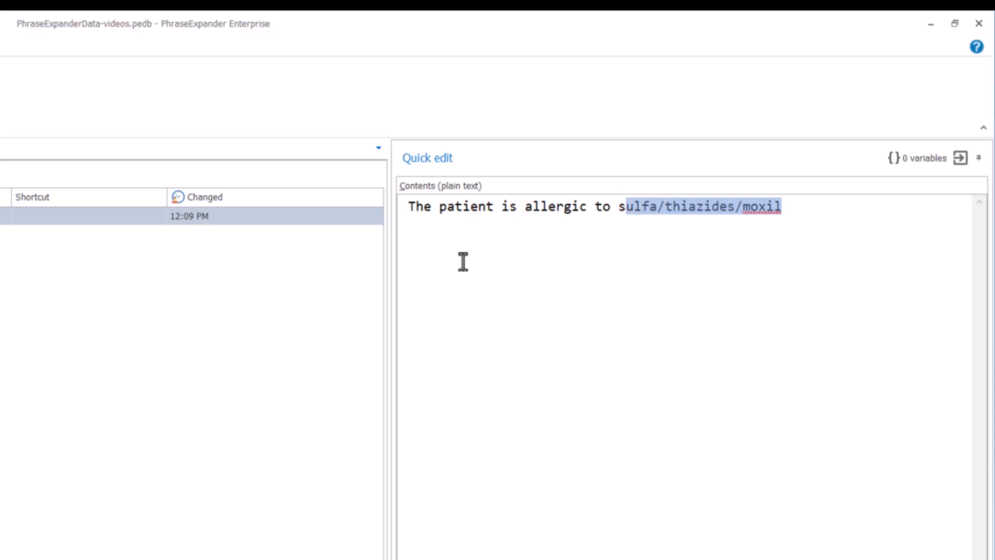
pyautogui.hotkey('shift', 'Left')
pyautogui.rightClick(645, 199)
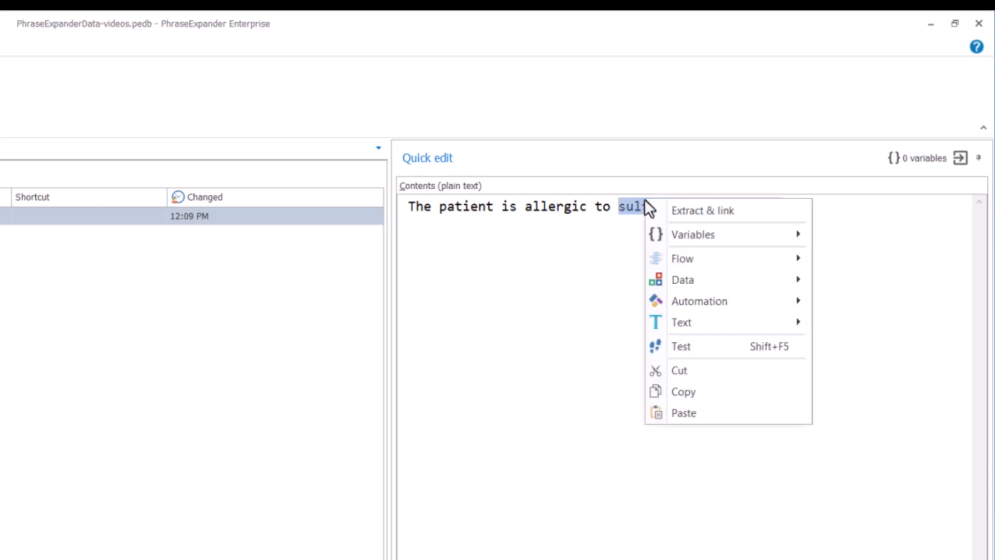
pyautogui.moveTo(664, 235)
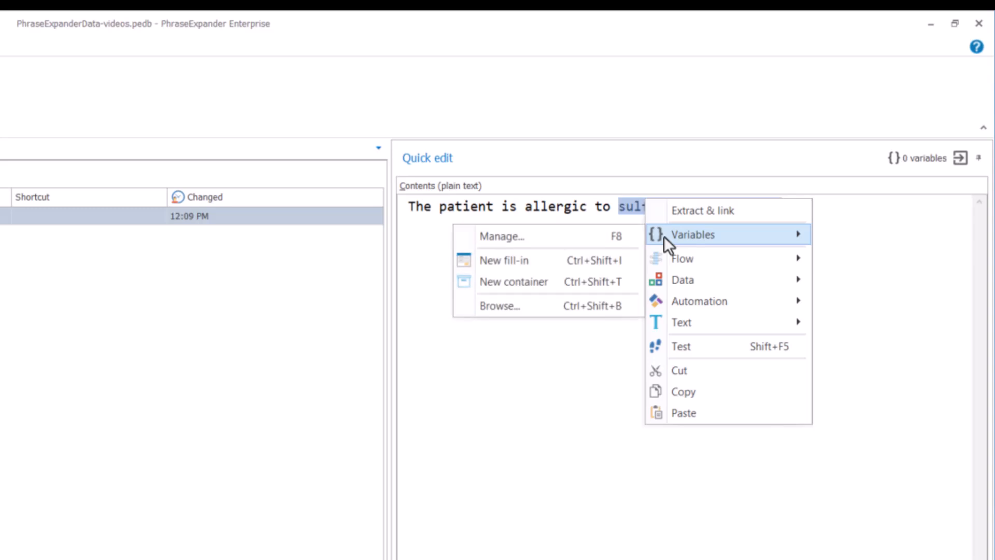
pyautogui.click(540, 262)
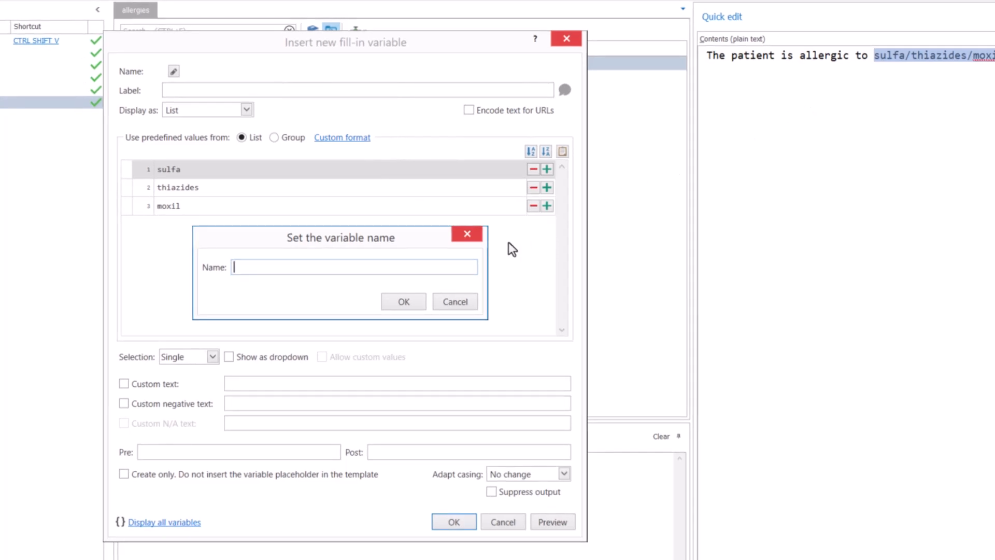
# Name the new fill-in variable Allergens and set its label to "Allergens list"
pyautogui.write('Allergies')
pyautogui.press('Return')
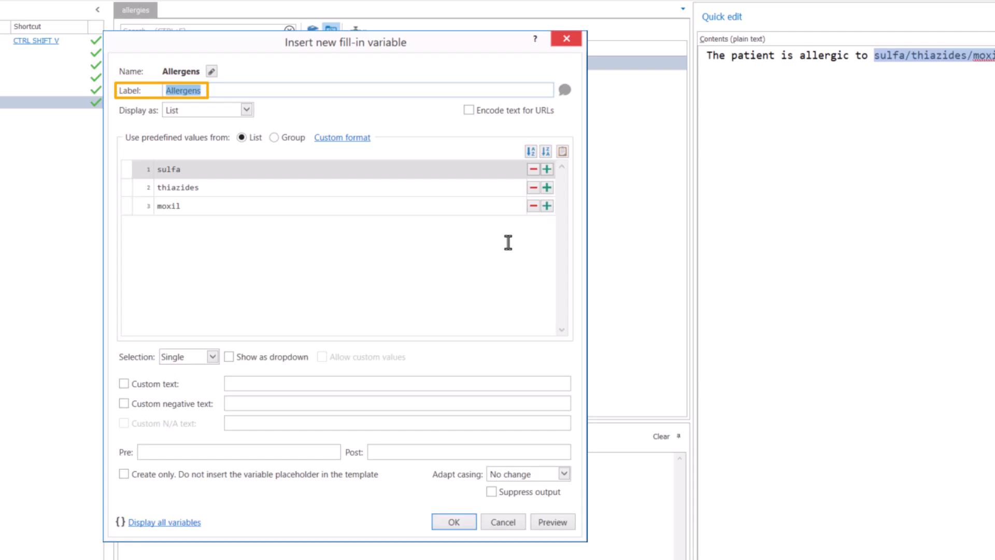
pyautogui.press('End')
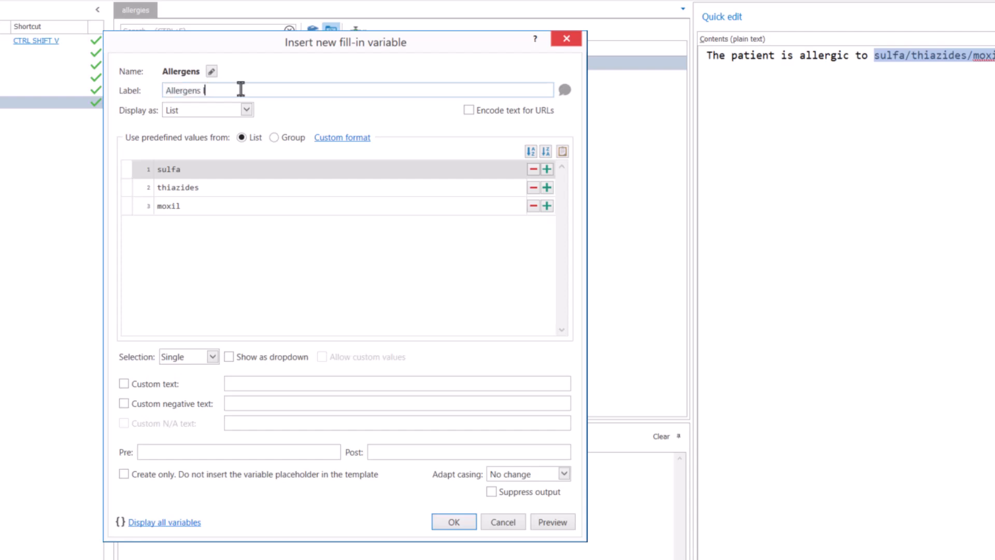
pyautogui.write('list')
# Preview the Allergens variable and try each of its single-choice options, sulfa, thiazides and moxil
pyautogui.click(539, 520)
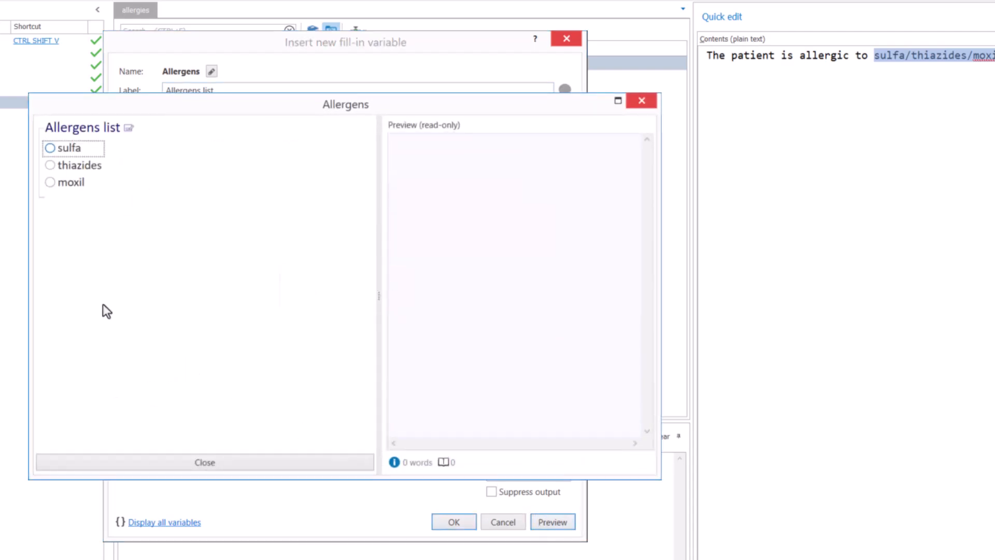
pyautogui.click(69, 187)
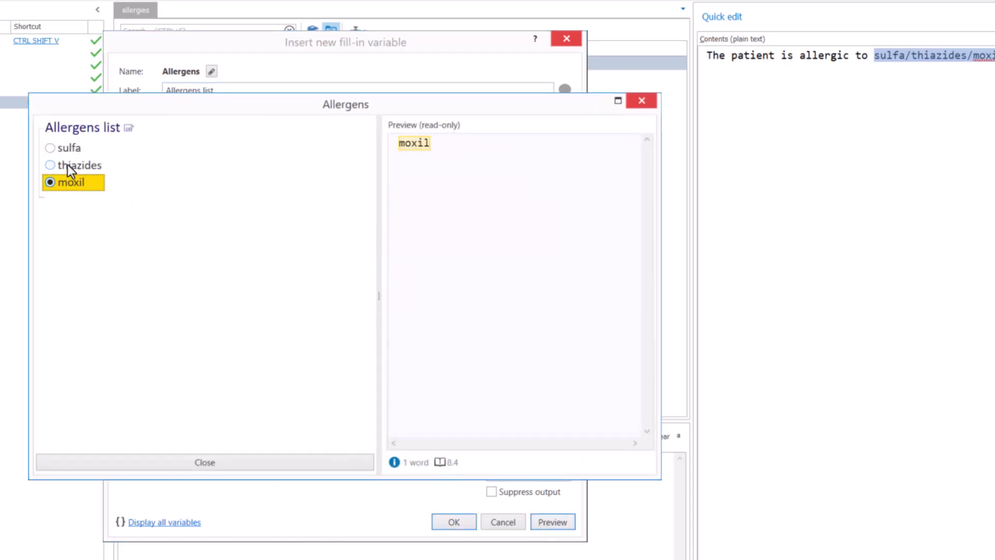
pyautogui.click(68, 165)
pyautogui.click(70, 151)
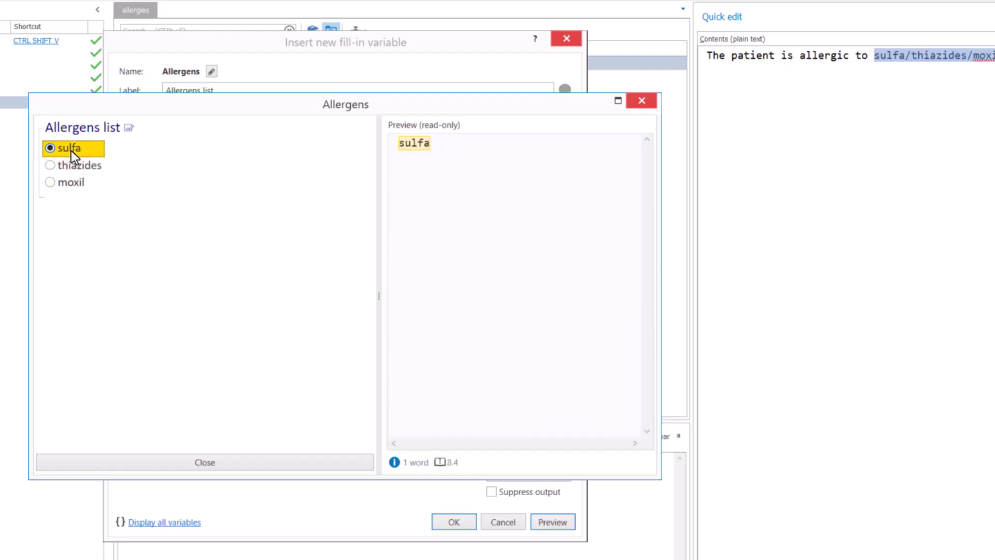
pyautogui.click(80, 167)
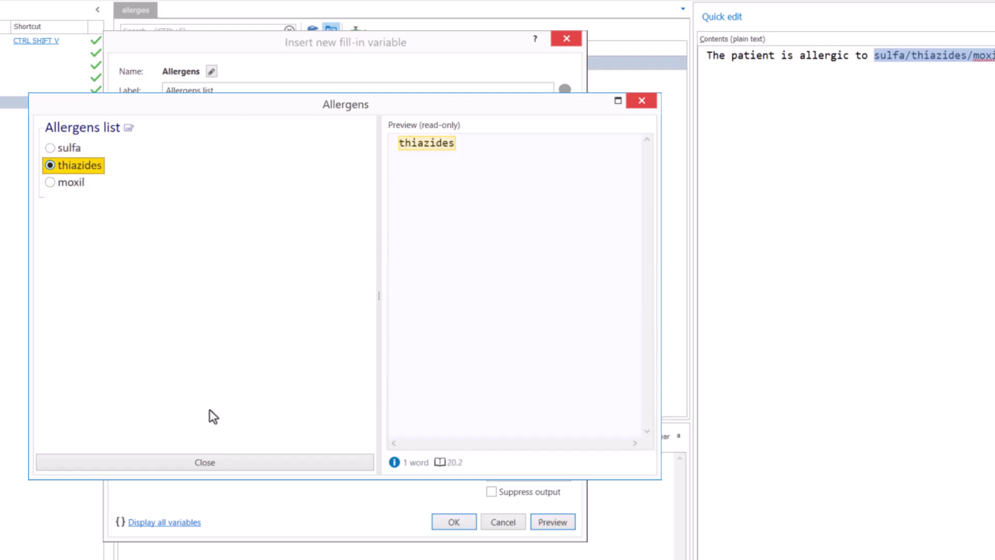
pyautogui.click(237, 461)
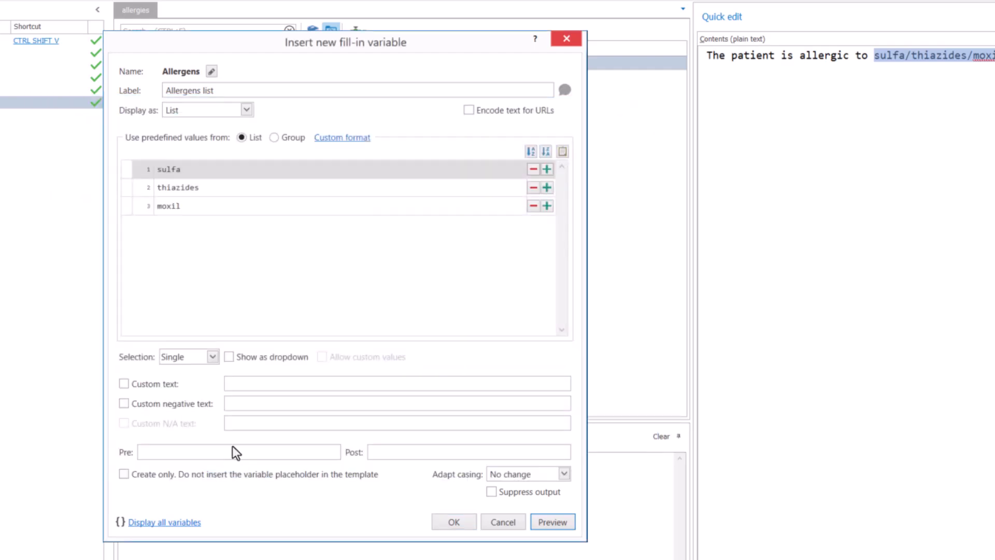
# Set the Allergens variable's selection mode to Multi and insert the variable into the template
pyautogui.click(208, 362)
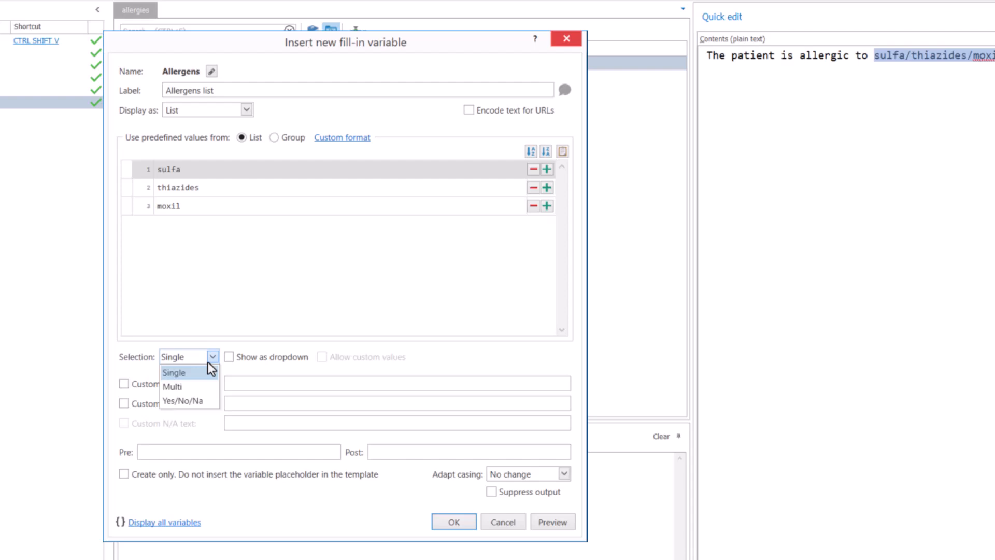
pyautogui.click(194, 384)
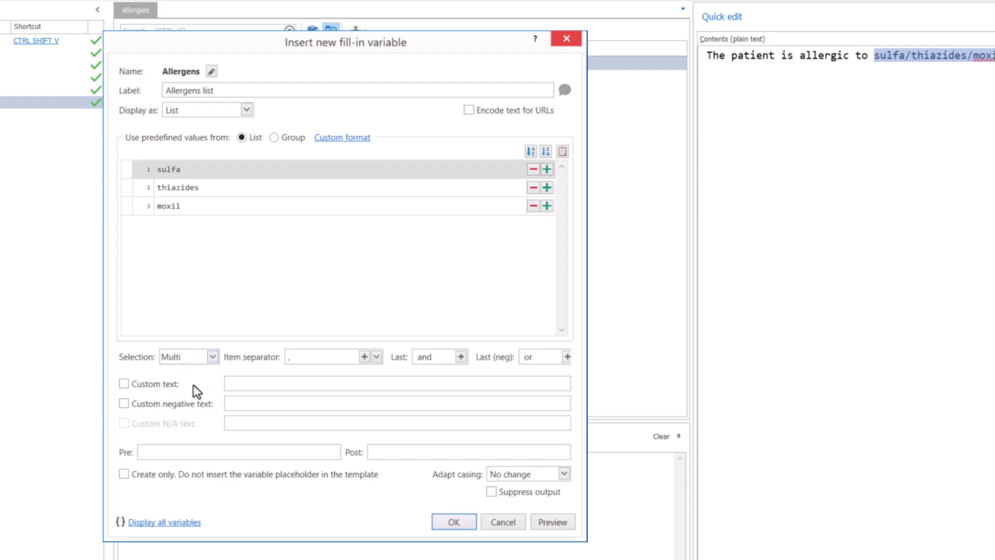
pyautogui.press('Return')
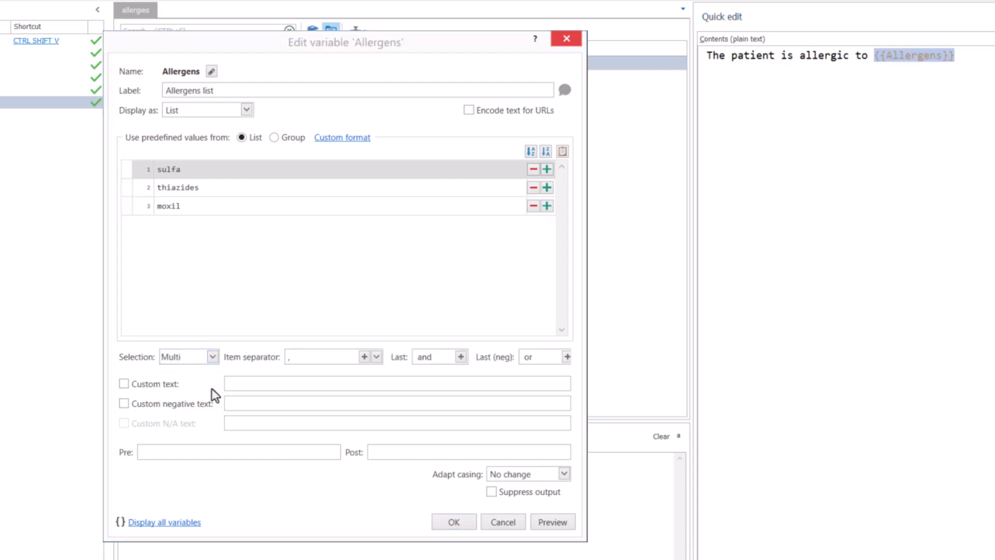
# Preview the multiple-choice Allergens list by checking and unchecking sulfa, thiazides and moxil, and close the variable's settings
pyautogui.click(558, 522)
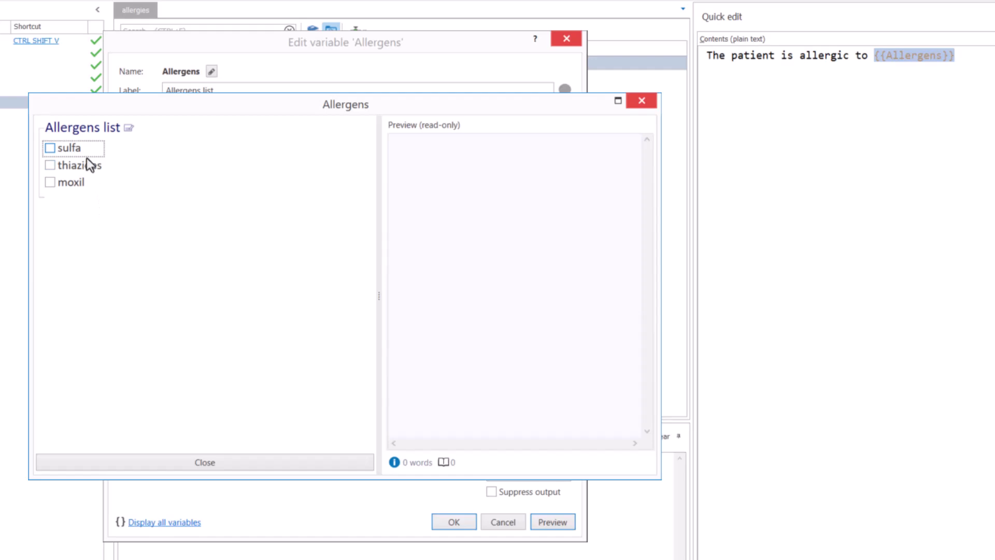
pyautogui.click(86, 165)
pyautogui.click(70, 182)
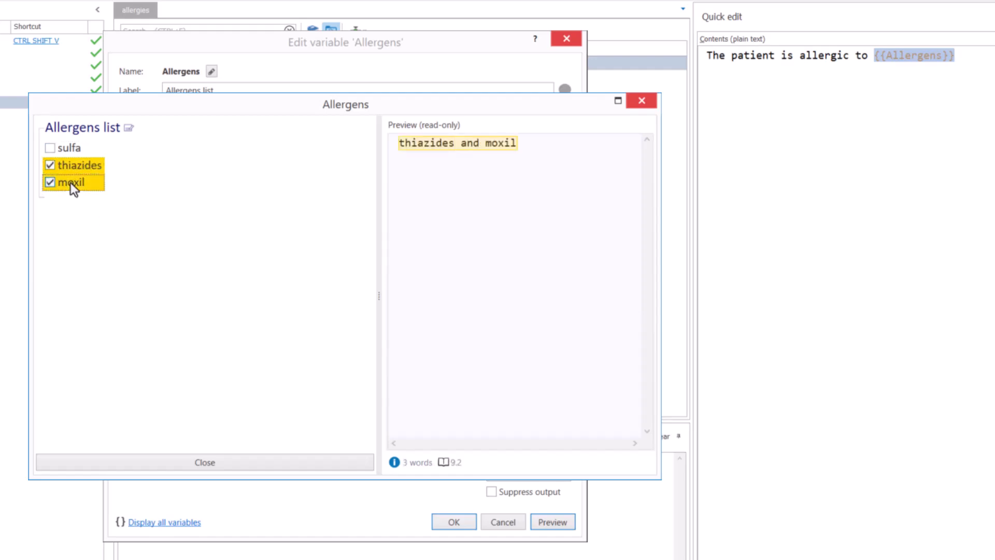
pyautogui.click(58, 151)
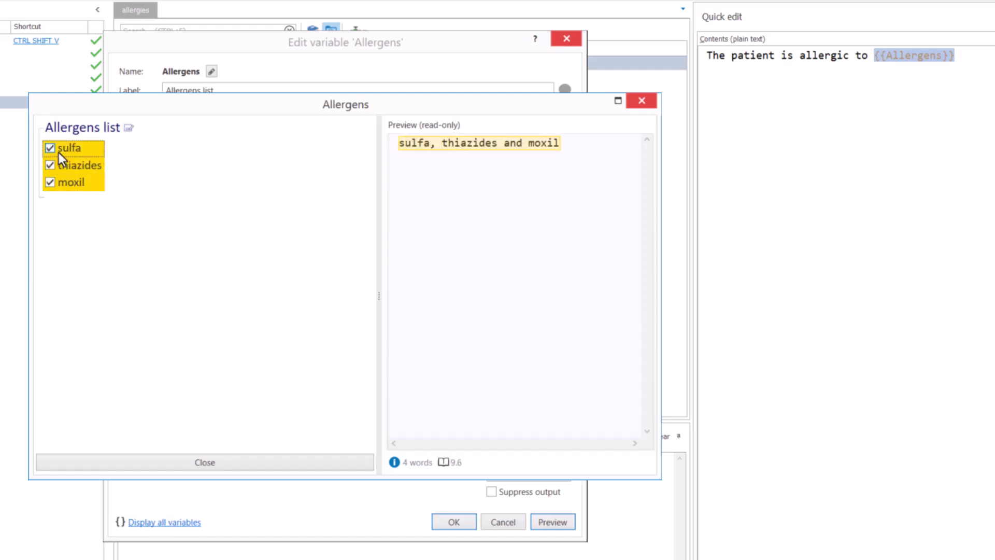
pyautogui.click(58, 151)
pyautogui.click(63, 172)
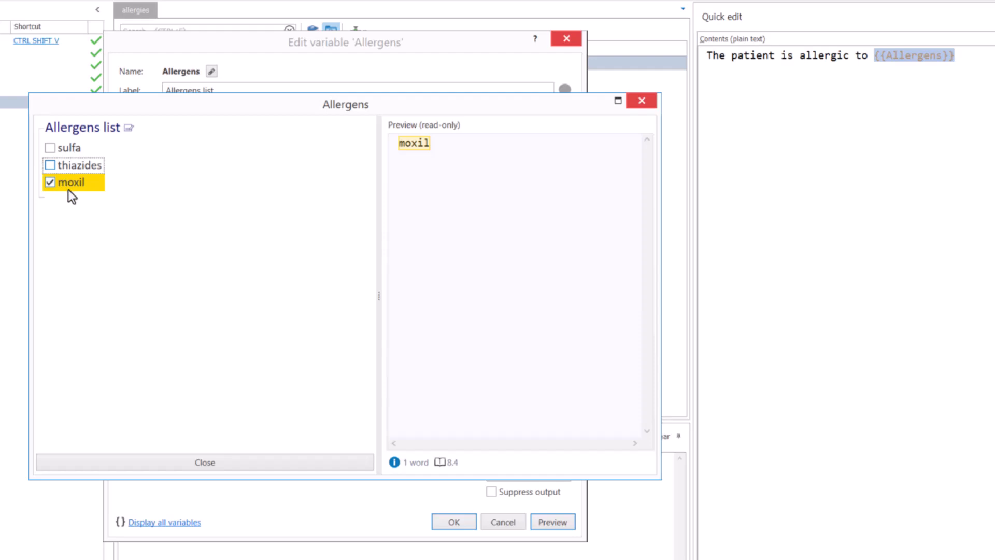
pyautogui.click(68, 188)
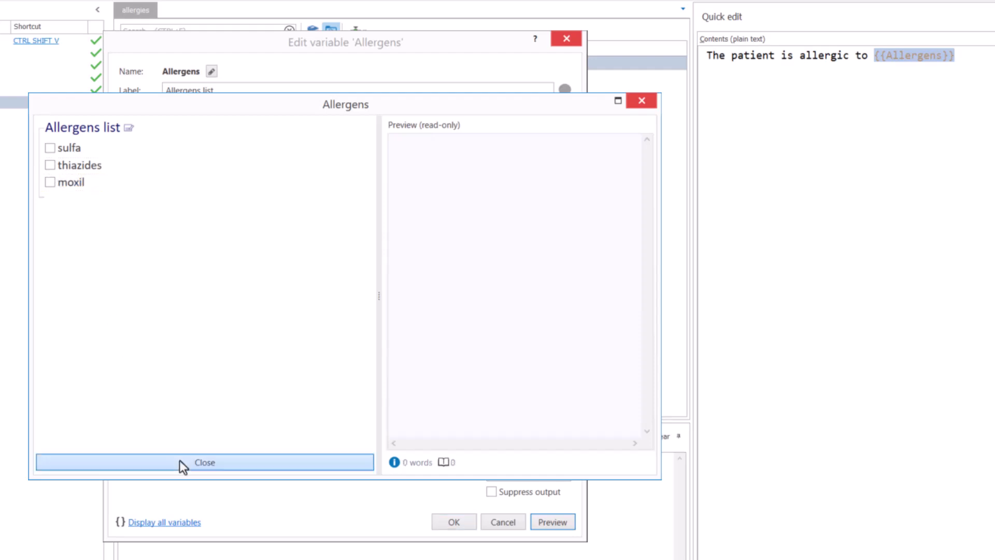
pyautogui.click(180, 459)
pyautogui.click(448, 520)
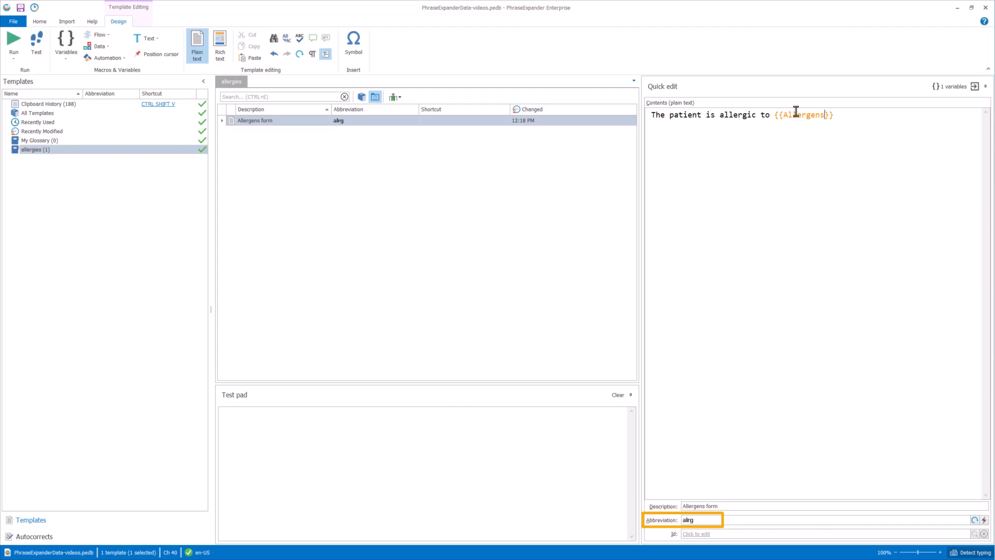
# Expand the alrg abbreviation in the test pad and send the text with sulfa and moxil checked
pyautogui.click(246, 434)
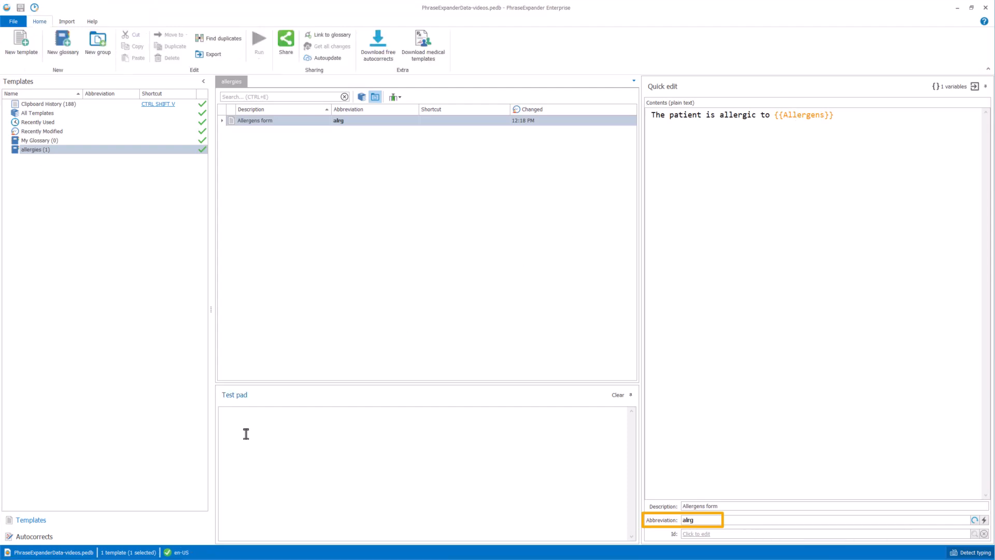
pyautogui.write('alrg')
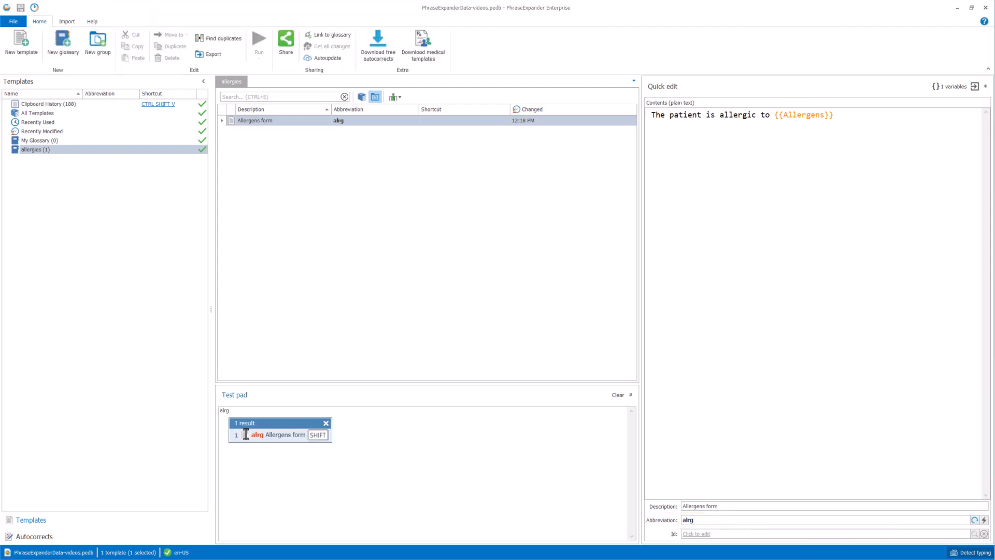
pyautogui.press('shift')
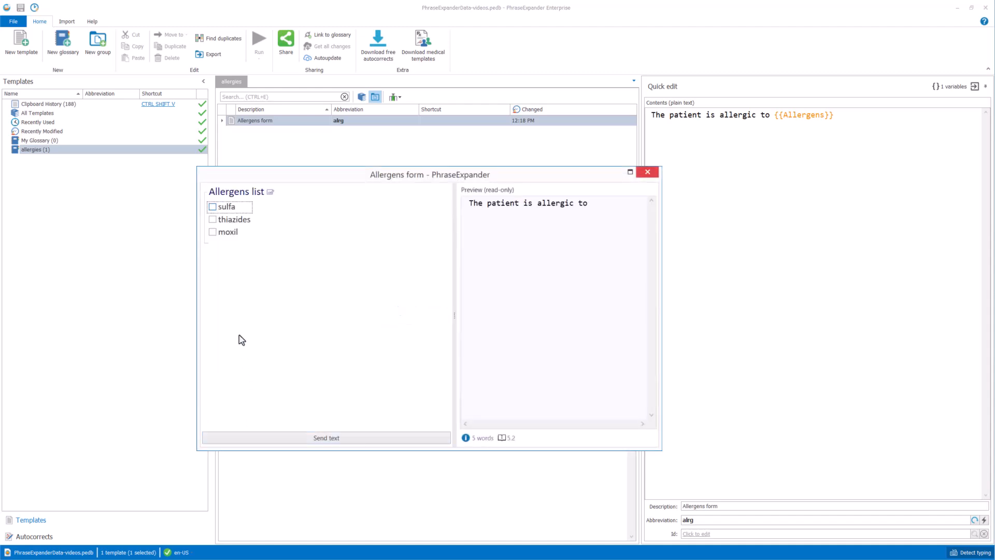
pyautogui.click(232, 224)
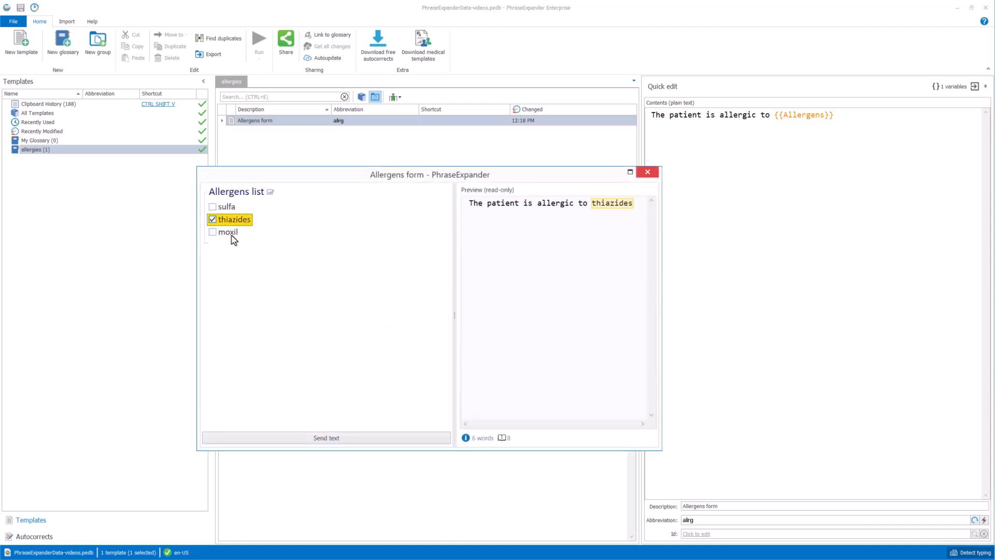
pyautogui.click(231, 236)
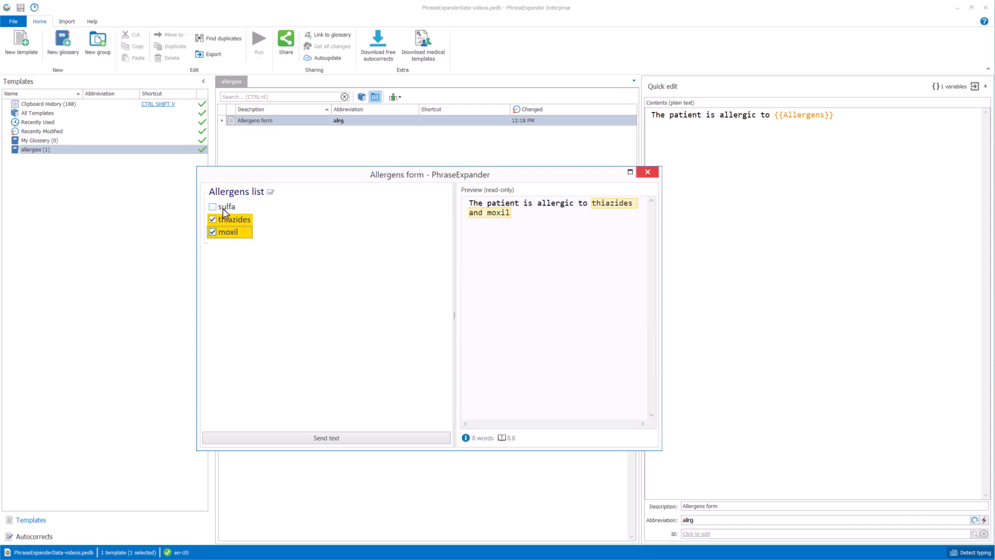
pyautogui.click(224, 209)
pyautogui.click(229, 222)
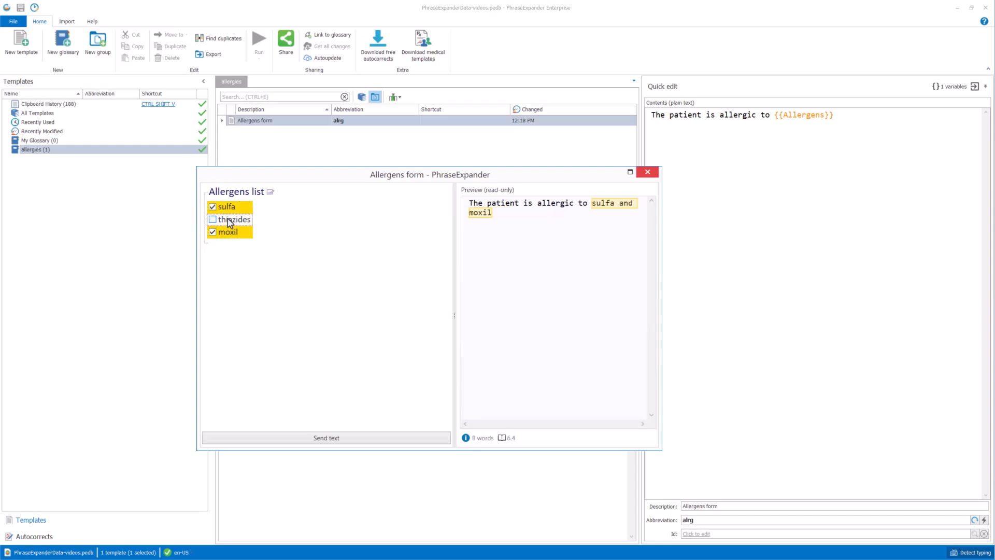
pyautogui.click(347, 434)
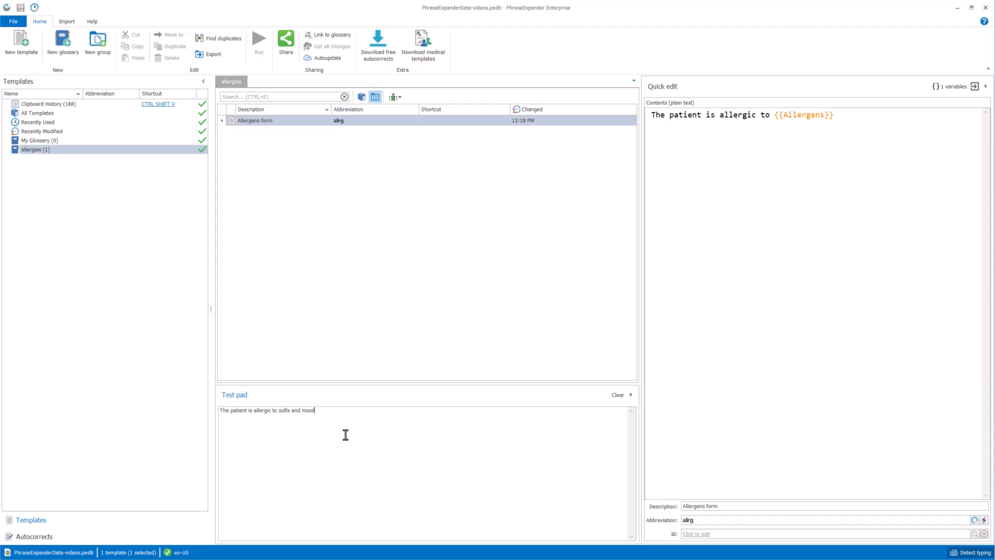
# Open the Allergens variable from the template for editing and move sulfa to the end of the predefined values
pyautogui.click(795, 126)
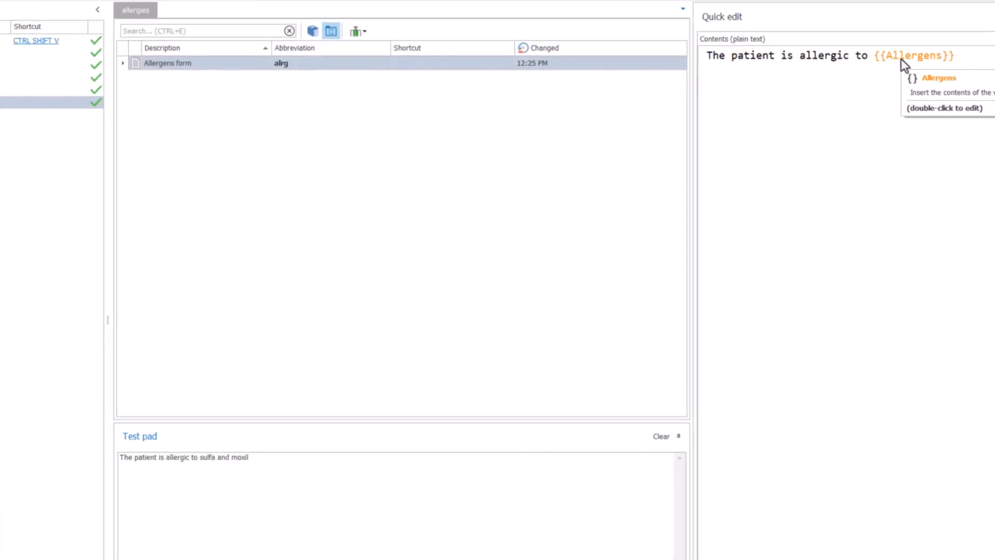
pyautogui.doubleClick(900, 57)
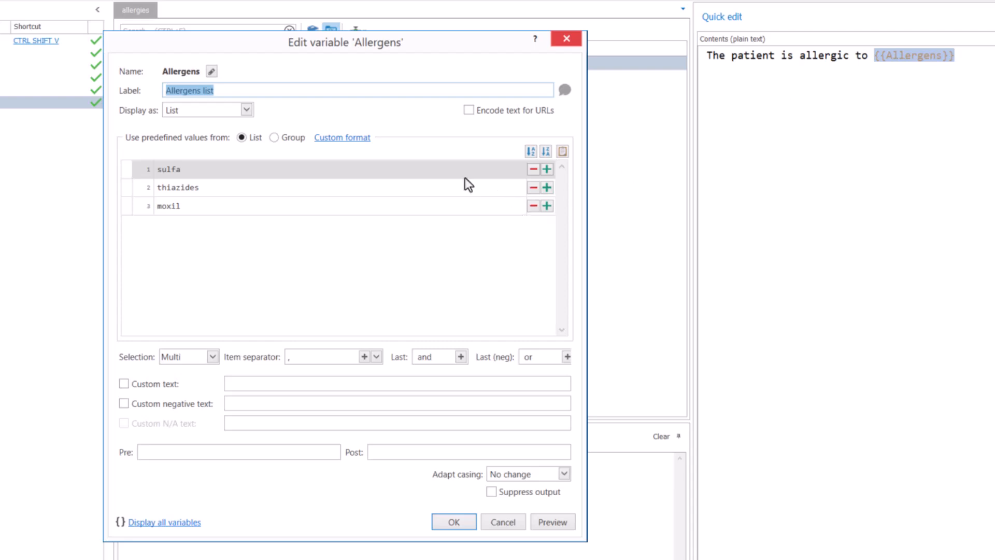
pyautogui.moveTo(464, 177); pyautogui.dragTo(445, 201)
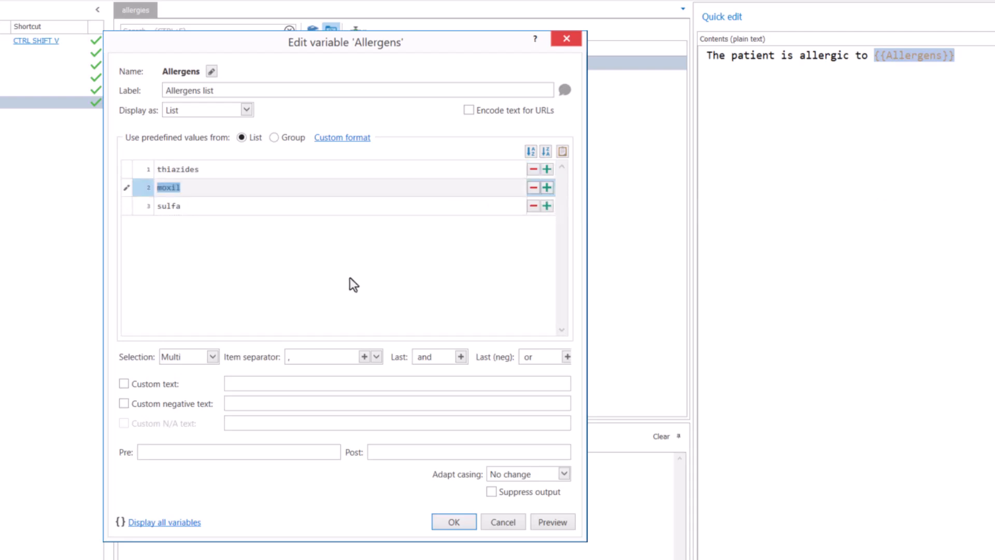
# Replace the second predefined value with penicillin and add moxil as a new value directly below it
pyautogui.write('penicillin')
pyautogui.click(543, 192)
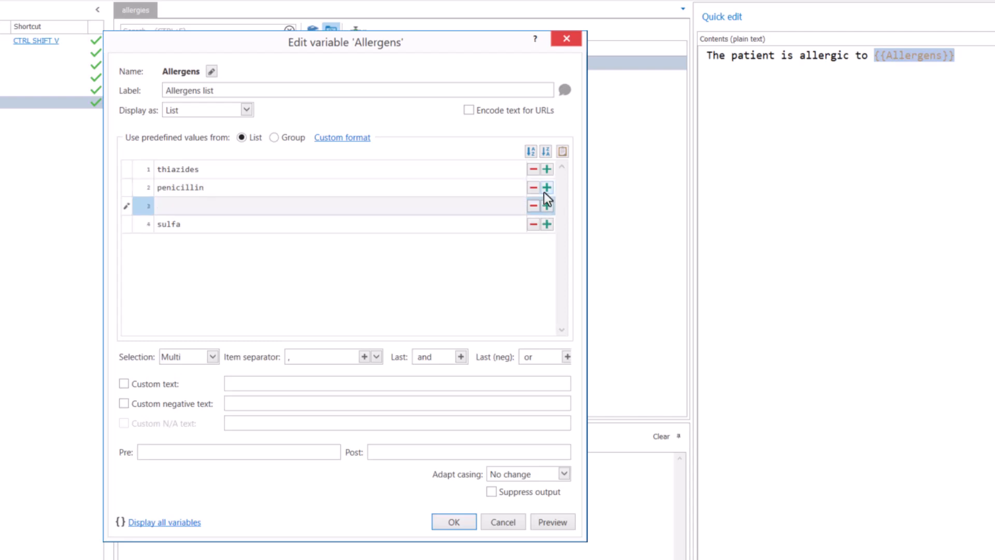
pyautogui.write('moxil')
# Remove penicillin from the variable's predefined values
pyautogui.click(533, 188)
pyautogui.click(532, 187)
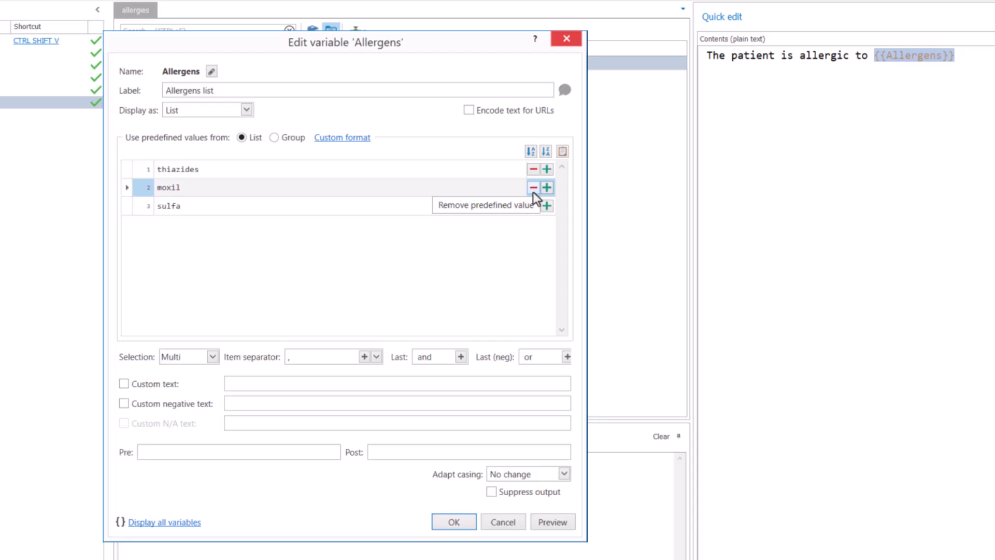
# Preview the Allergens list, trying different combinations of thiazides, moxil and sulfa, and close the preview
pyautogui.click(550, 521)
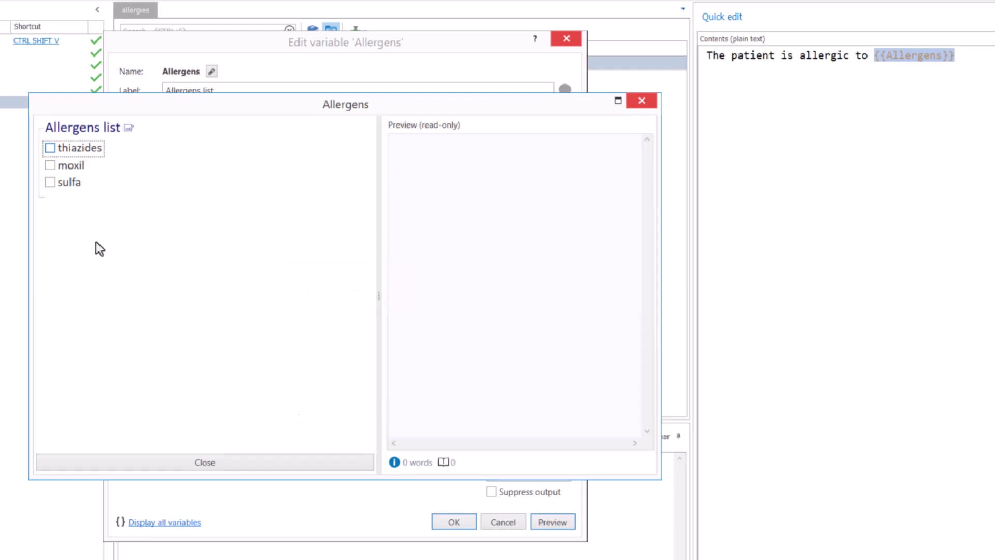
pyautogui.click(69, 182)
pyautogui.click(61, 165)
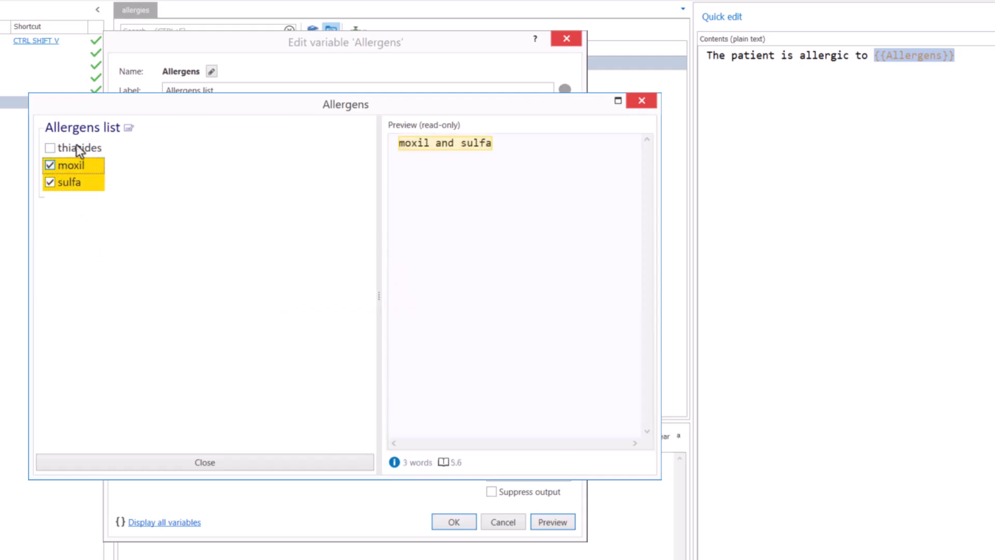
pyautogui.click(78, 149)
pyautogui.click(80, 165)
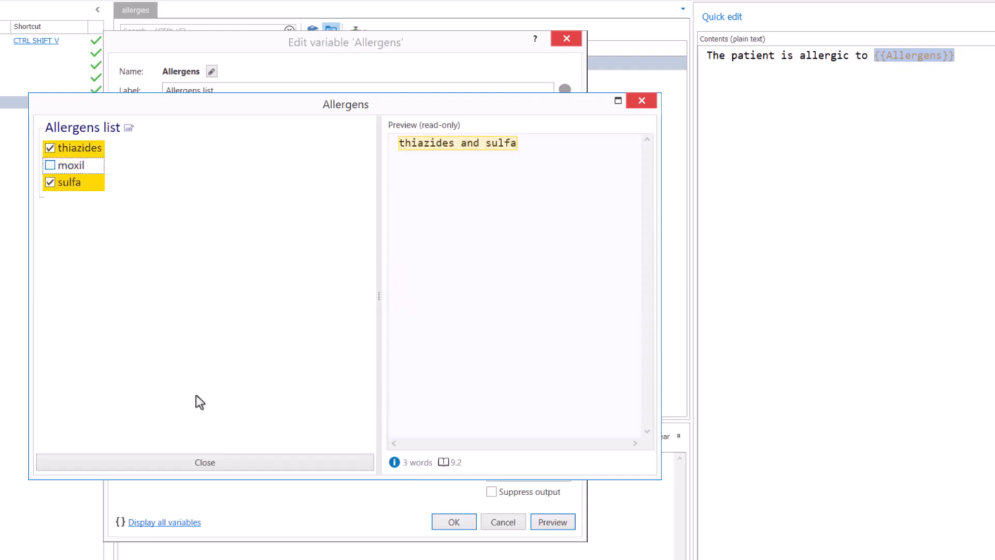
pyautogui.click(228, 460)
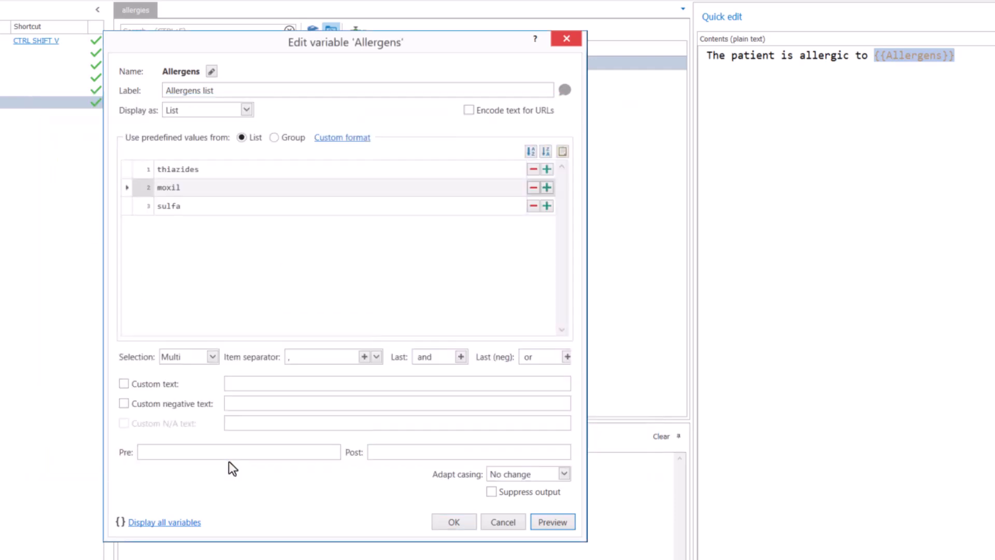
# Make thiazides selected by default by prefixing its predefined value with an asterisk, and preview the list
pyautogui.click(223, 191)
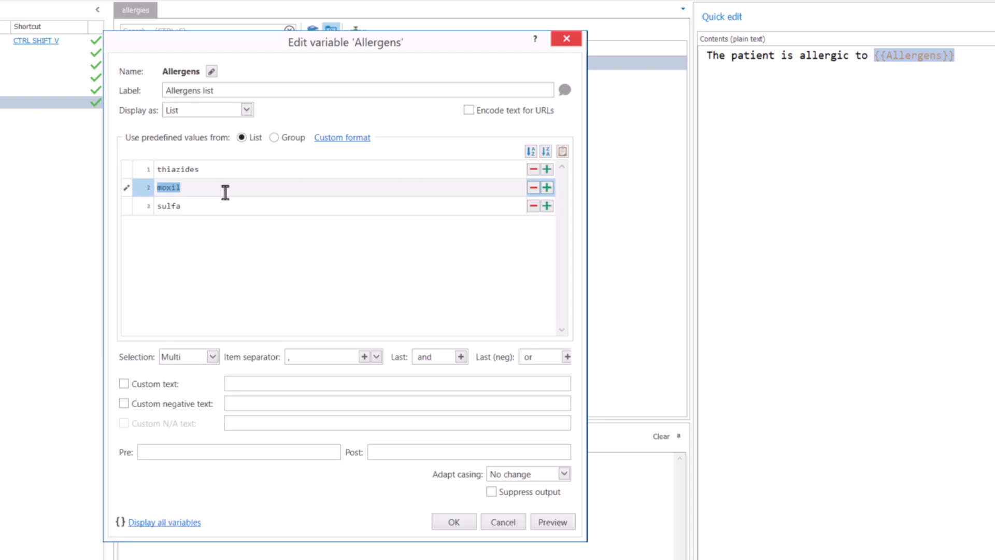
pyautogui.click(225, 192)
pyautogui.write('*')
pyautogui.click(534, 522)
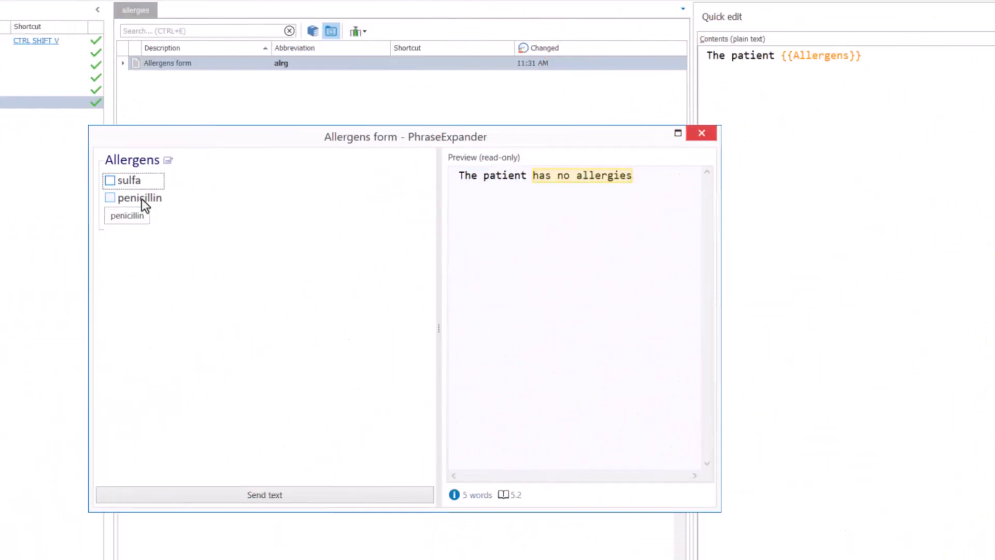
# Toggle sulfa, penicillin and moxil in the Allergens form to check how the previewed sentence adapts
pyautogui.click(142, 199)
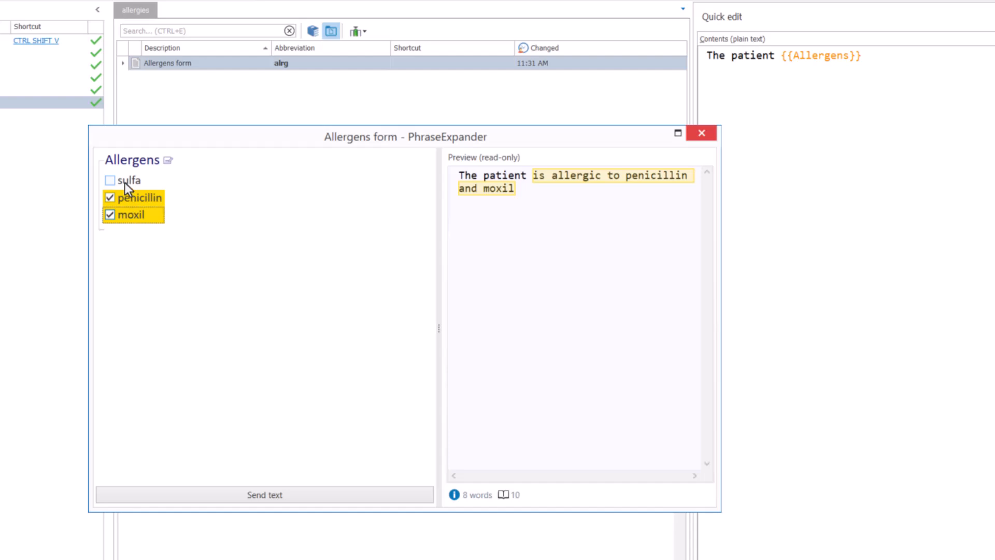
pyautogui.click(124, 182)
pyautogui.click(130, 198)
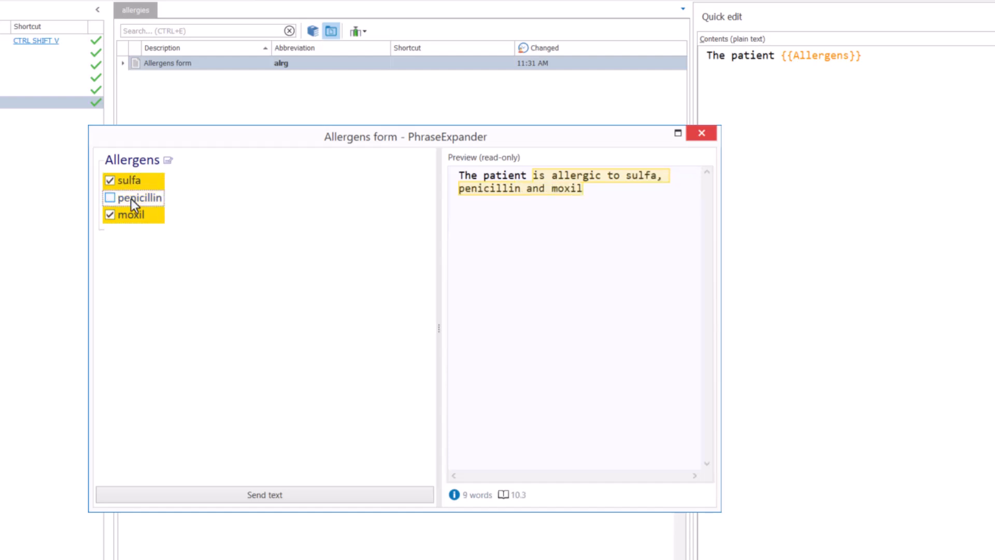
pyautogui.click(138, 217)
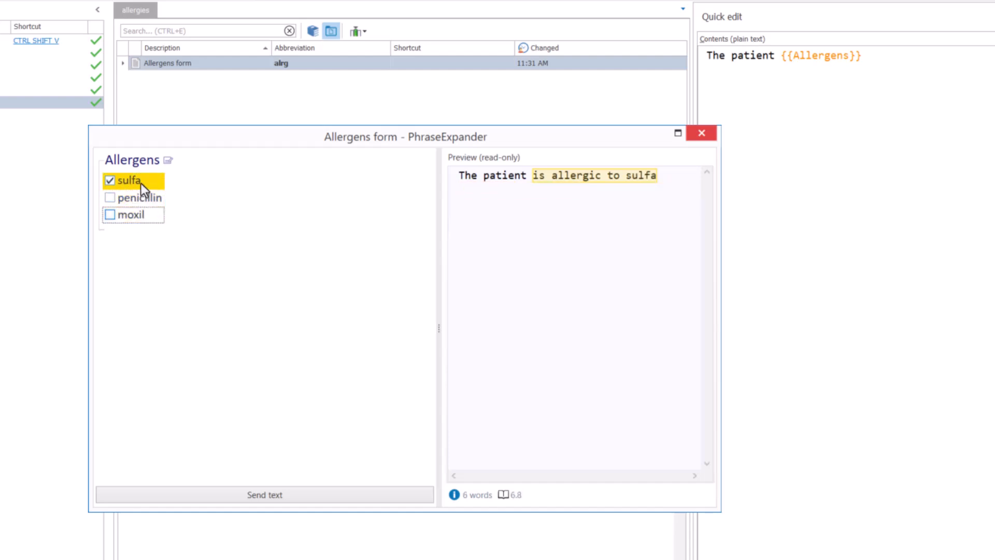
pyautogui.click(141, 182)
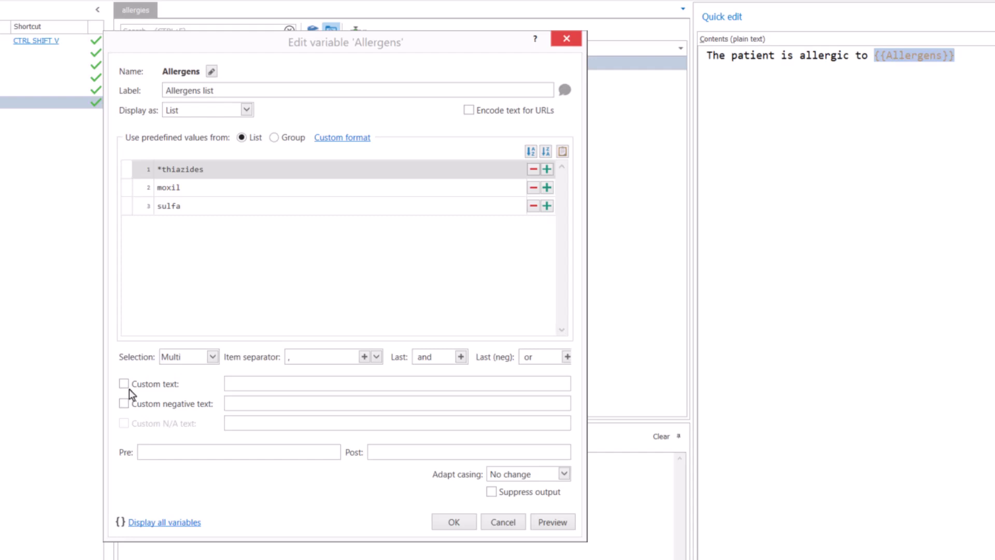
# Enable custom text for the Allergens variable and set it to "is allergic to #SEL#" using the selection placeholder
pyautogui.click(123, 383)
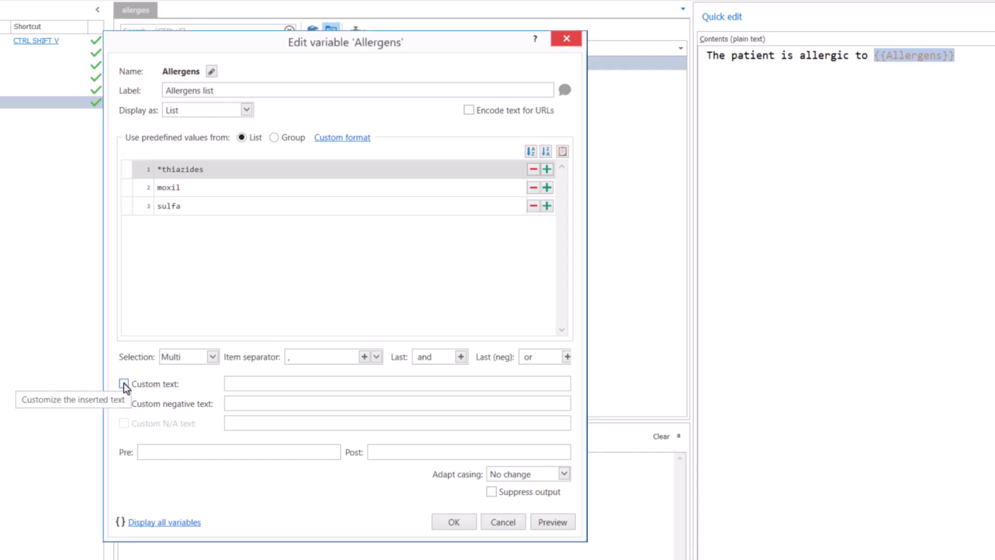
pyautogui.click(229, 383)
pyautogui.write('is all')
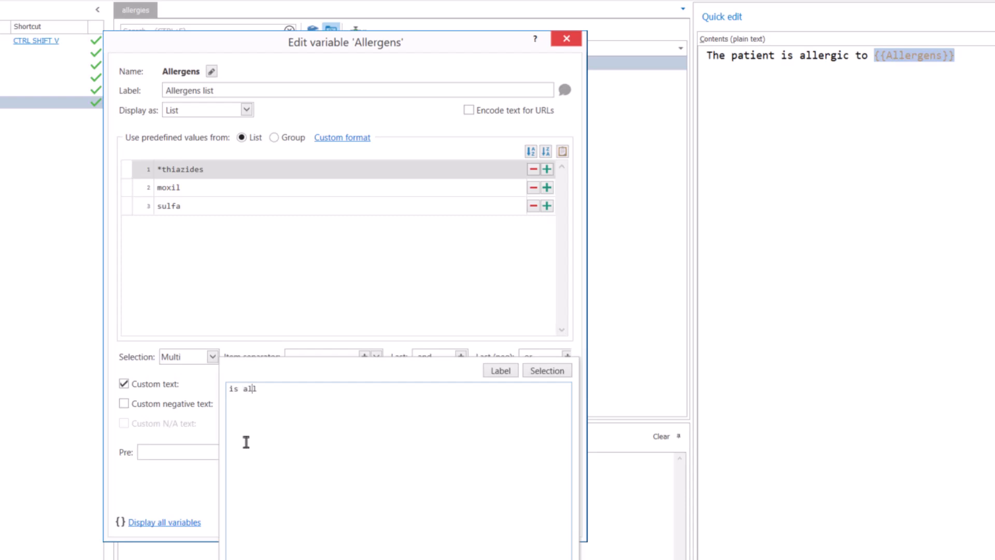
pyautogui.write('ergic to')
pyautogui.click(550, 371)
pyautogui.press('Escape')
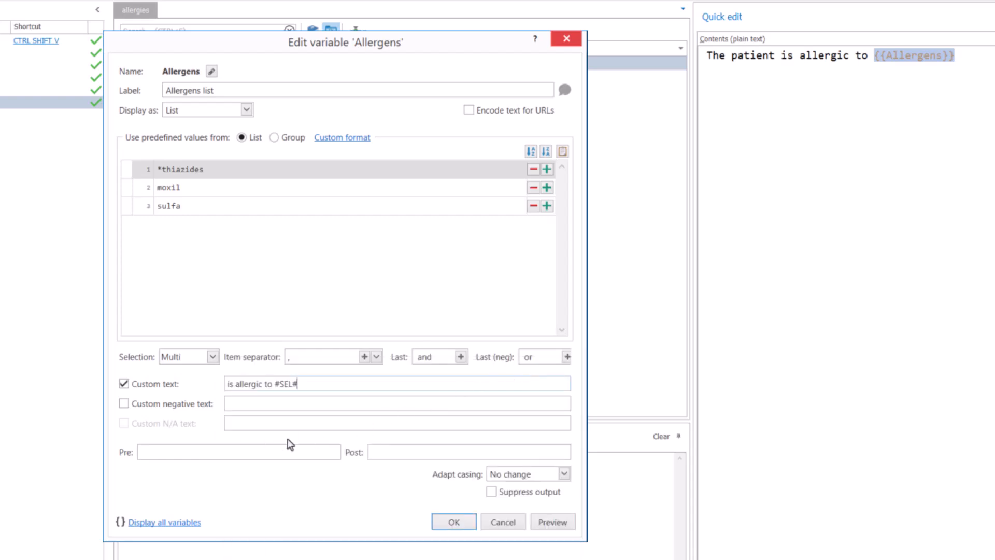
# Enable custom negative text for the Allergens variable and set it to "has no allergies"
pyautogui.click(123, 404)
pyautogui.click(233, 404)
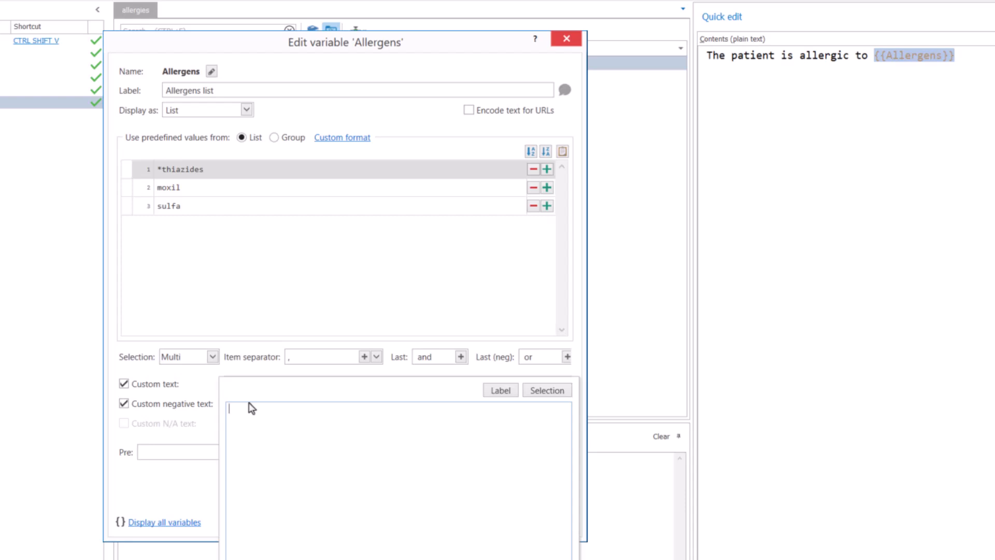
pyautogui.write('has no allergies')
pyautogui.press('Escape')
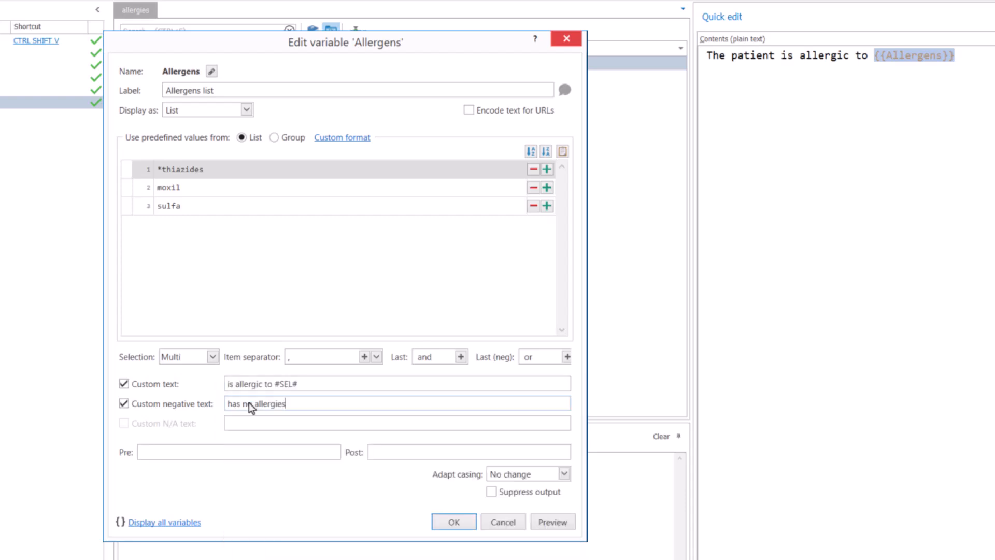
# Preview the custom texts by toggling moxil and clearing thiazides, and save the Allergens variable
pyautogui.click(534, 526)
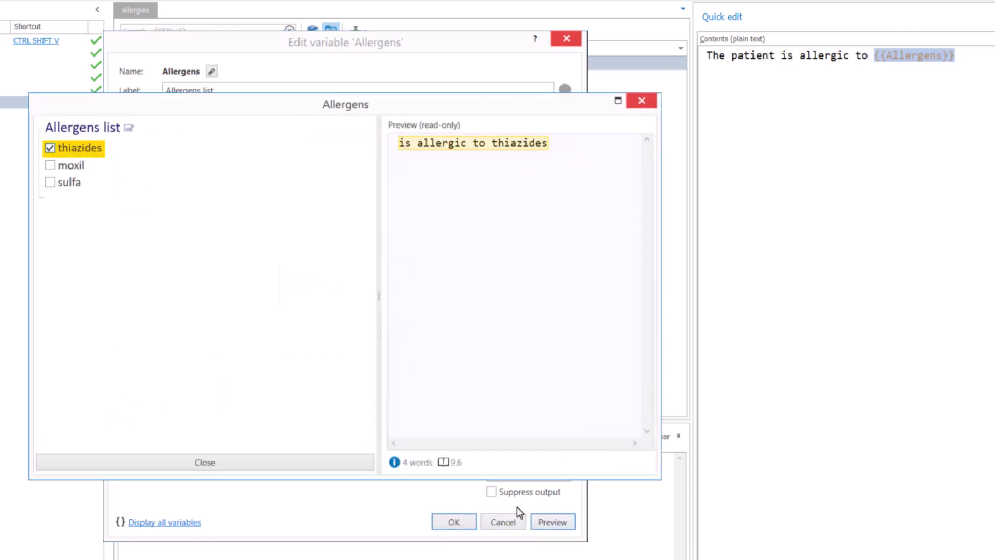
pyautogui.click(69, 170)
pyautogui.click(69, 166)
pyautogui.click(67, 147)
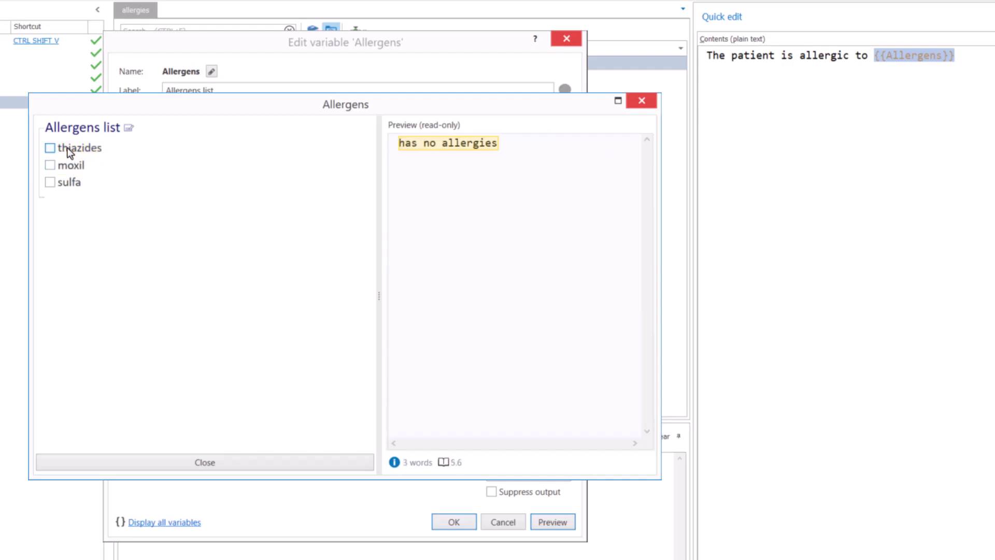
pyautogui.click(164, 462)
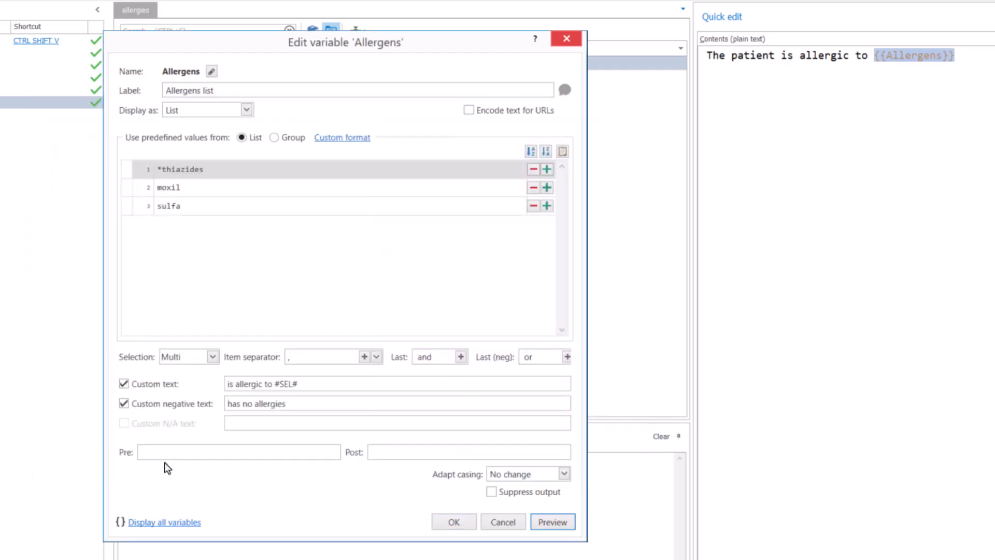
pyautogui.click(452, 521)
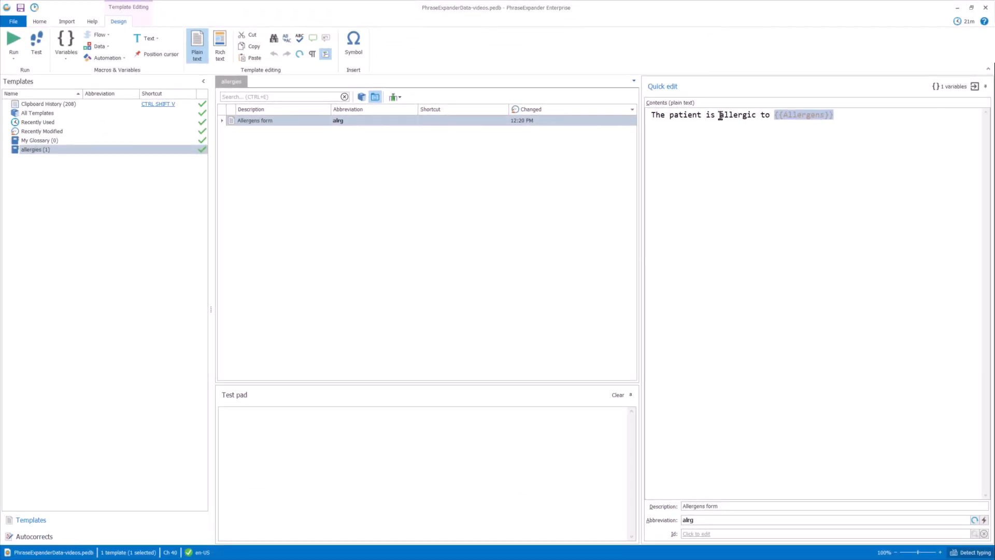
# Delete "is allergic to" from the template contents, keeping "The patient" directly before the Allergens variable
pyautogui.click(720, 115)
pyautogui.press('Left')
pyautogui.press('Left')
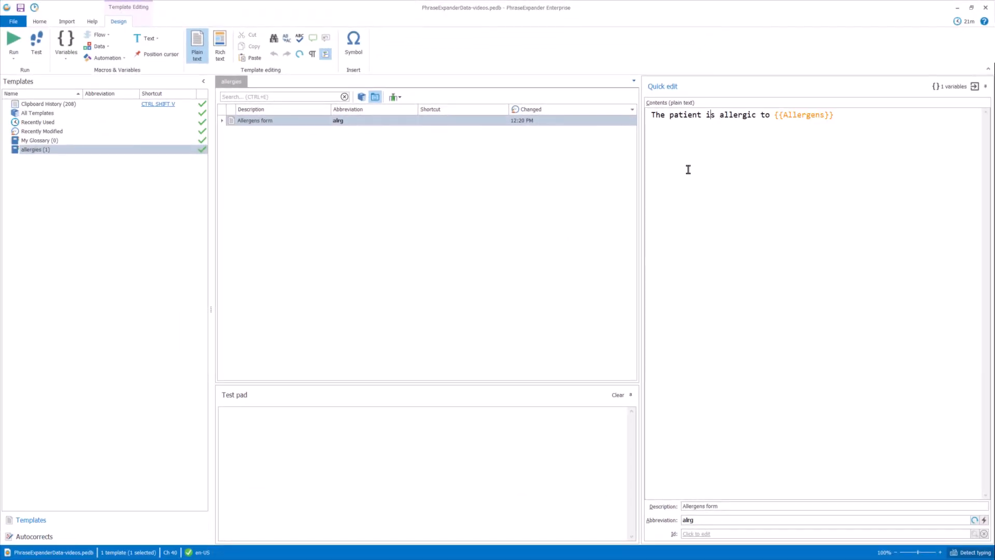
pyautogui.press('Left')
pyautogui.hotkey('shift', 'Right')
pyautogui.hotkey('shift', 'Right')
pyautogui.hotkey('shift', 'Right')
pyautogui.hotkey('shift', 'Right')
pyautogui.hotkey('shift', 'Right')
pyautogui.hotkey('shift', 'Right')
pyautogui.hotkey('shift', 'Right')
pyautogui.hotkey('shift', 'Right')
pyautogui.hotkey('shift', 'Right')
pyautogui.hotkey('shift', 'Right')
pyautogui.hotkey('shift', 'Right')
pyautogui.hotkey('shift', 'Right')
pyautogui.hotkey('shift', 'Right')
pyautogui.hotkey('shift', 'Right')
pyautogui.press('Delete')
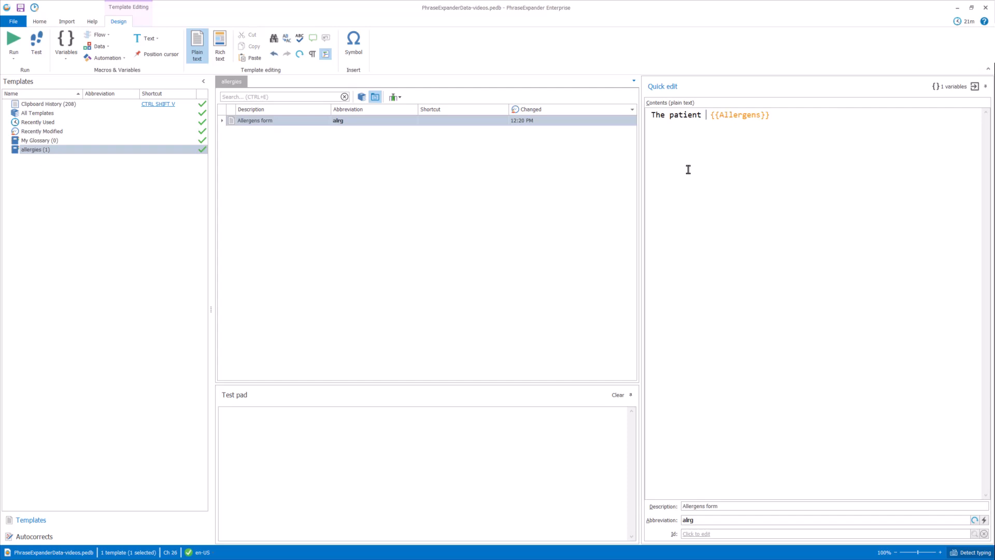
# Expand the alrg abbreviation in the test pad and send the text with only sulfa checked
pyautogui.click(446, 433)
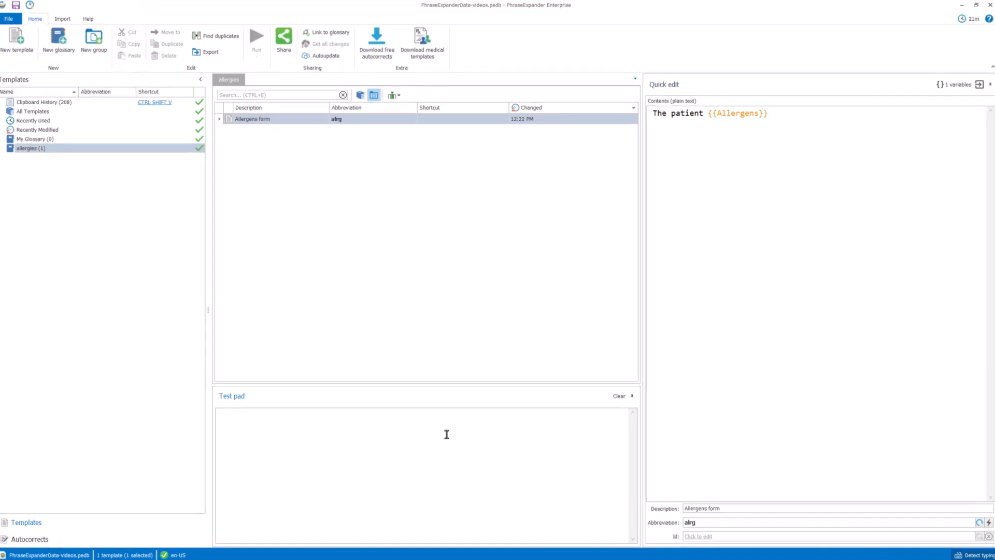
pyautogui.write('alrg')
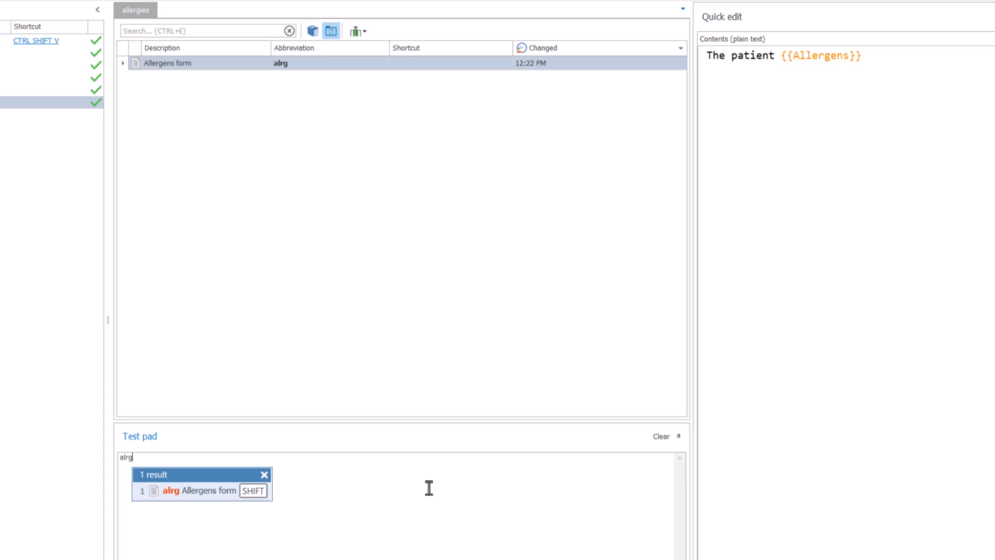
pyautogui.press('shift')
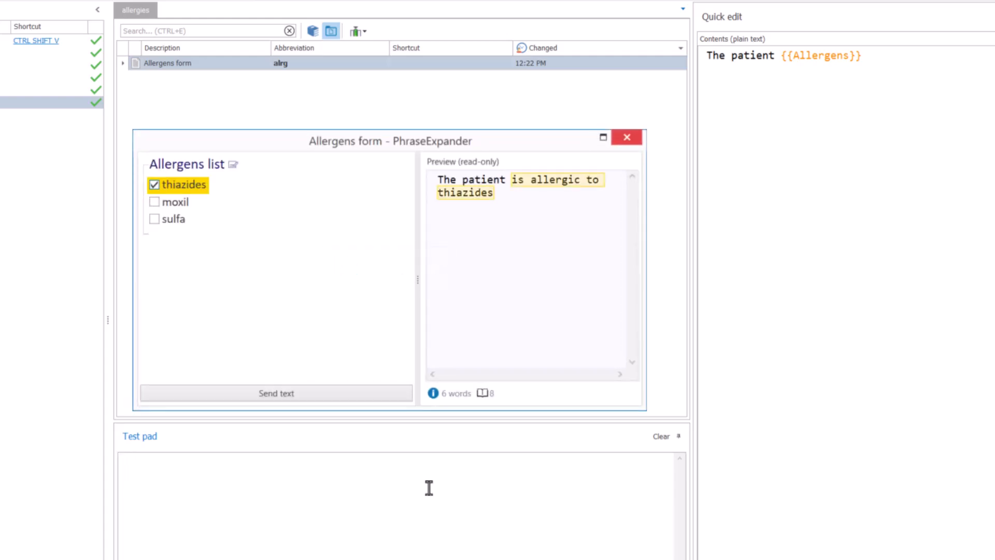
pyautogui.click(174, 228)
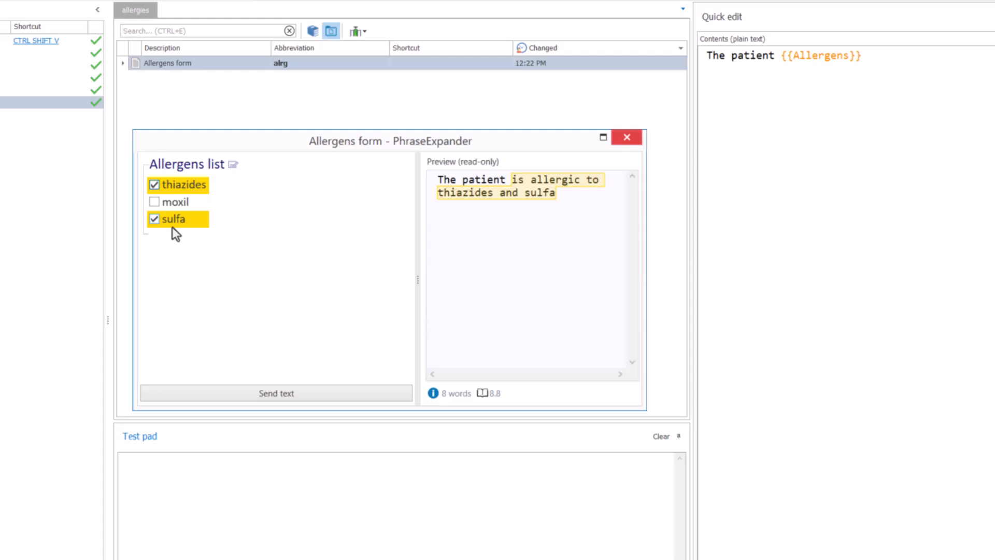
pyautogui.click(174, 228)
pyautogui.click(176, 189)
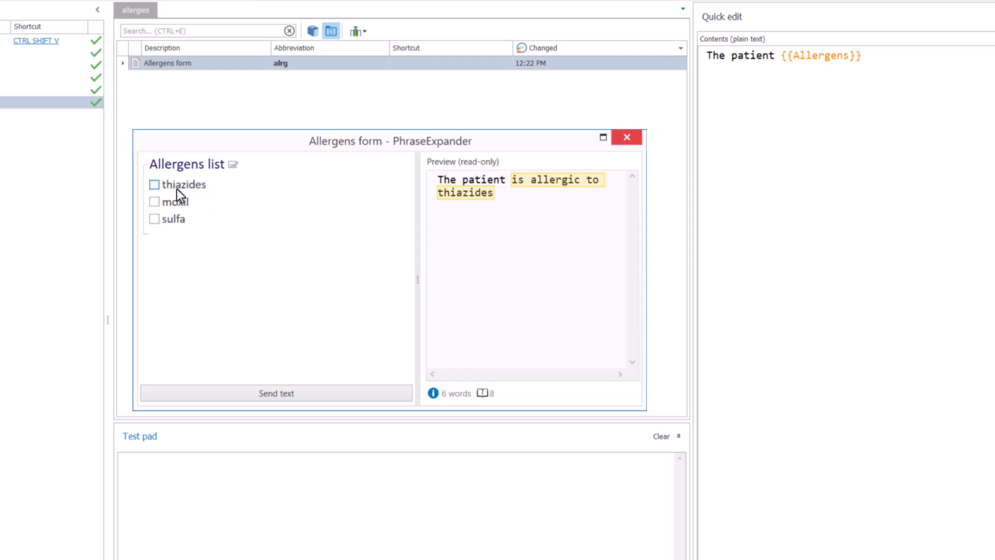
pyautogui.click(165, 221)
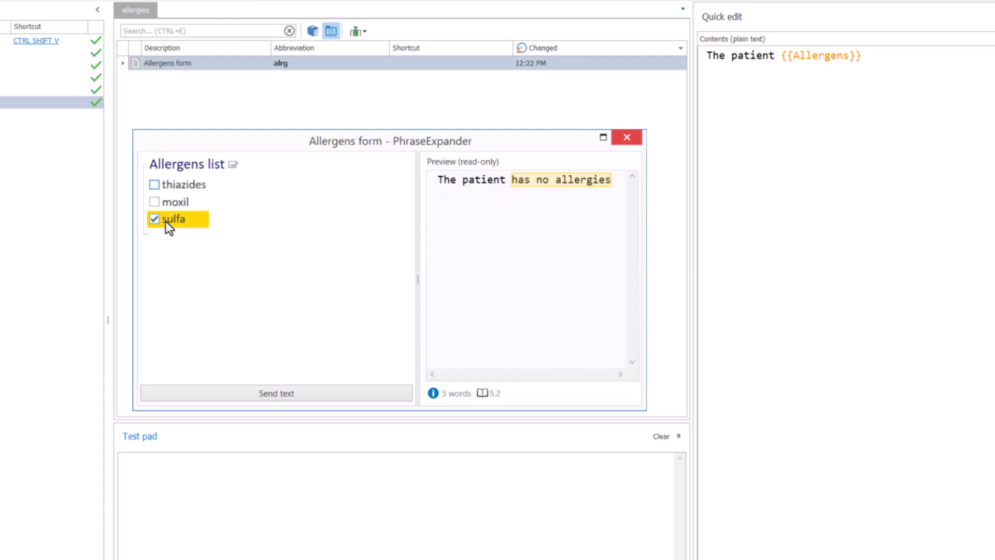
pyautogui.click(235, 393)
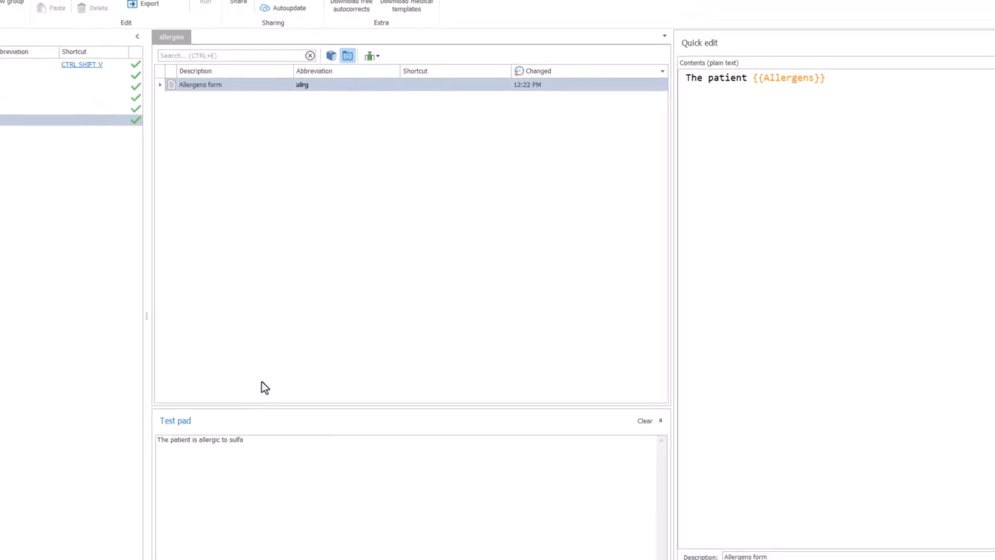